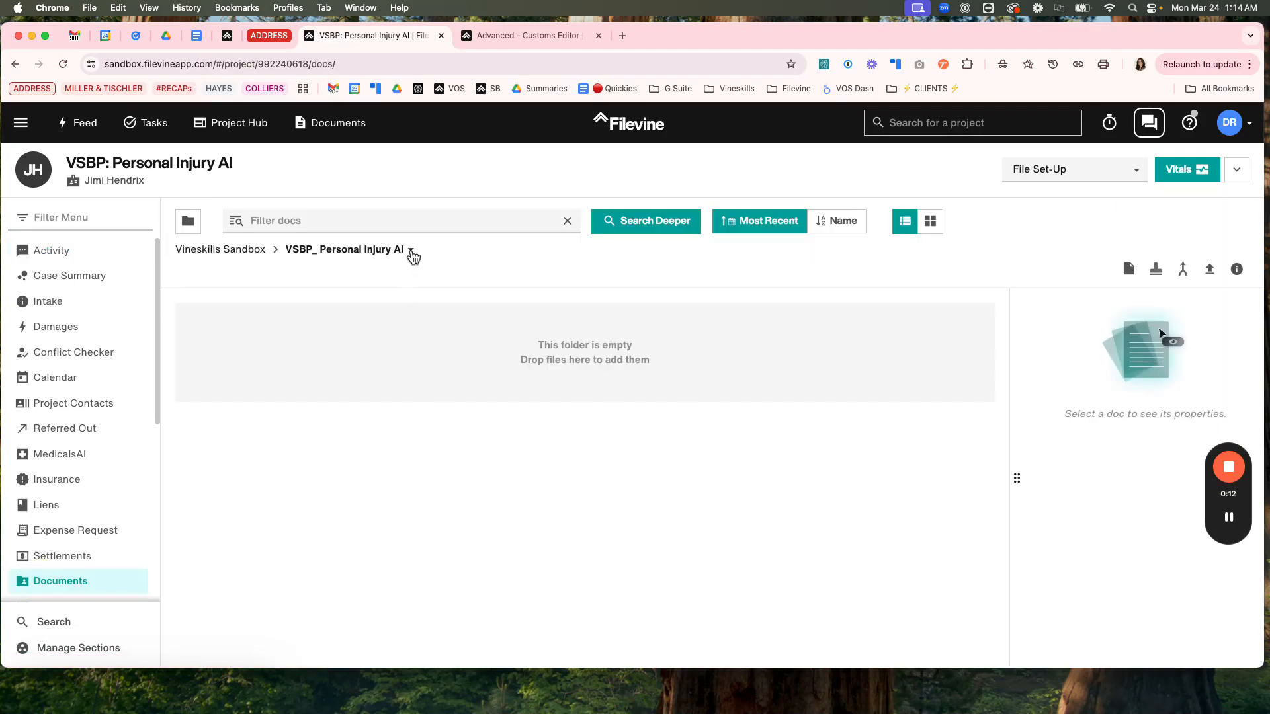
- Create a standard folder named "New Folder" inside the VSBP_ Personal Injury AI project's documents folder
click(411, 252)
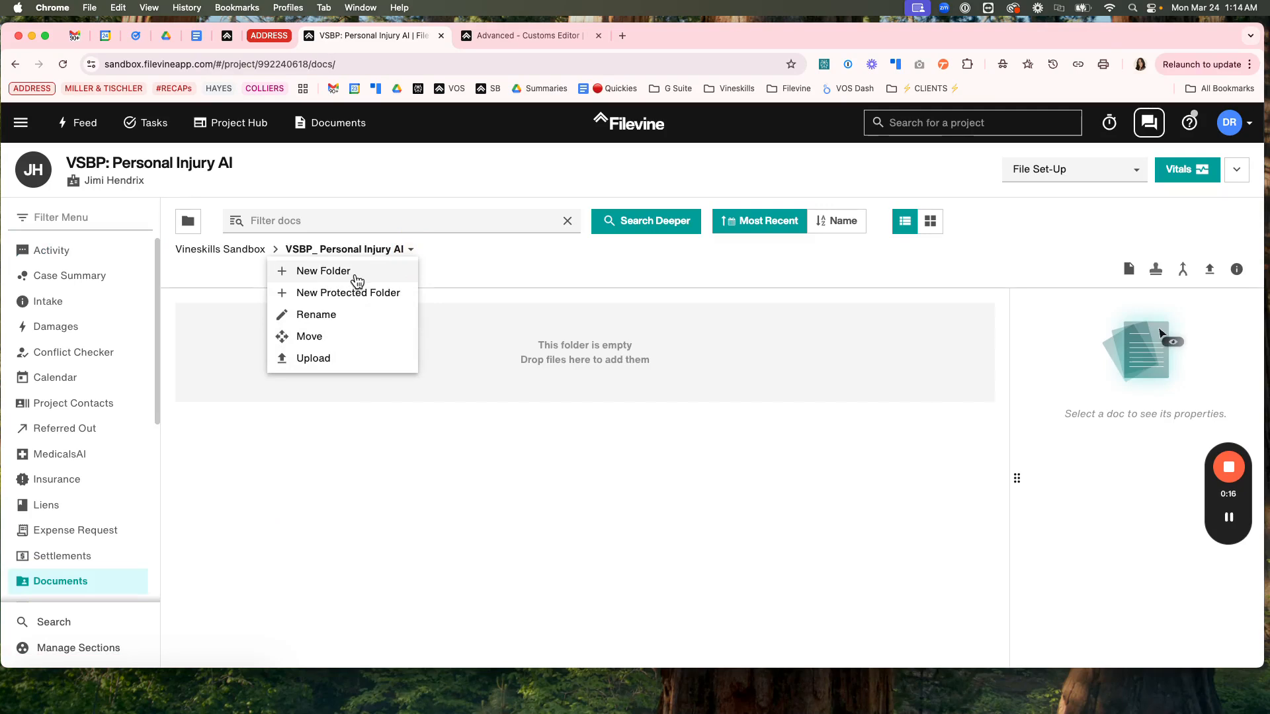
click(357, 277)
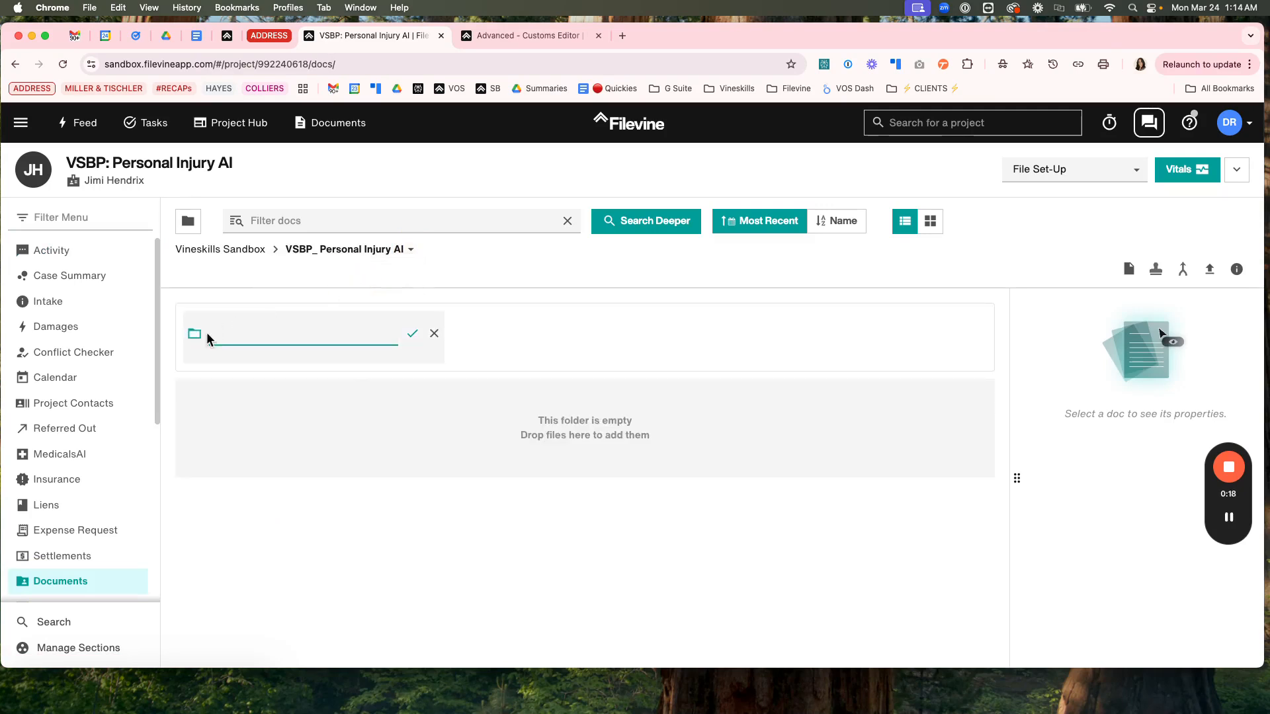
text(New Folder)
click(412, 333)
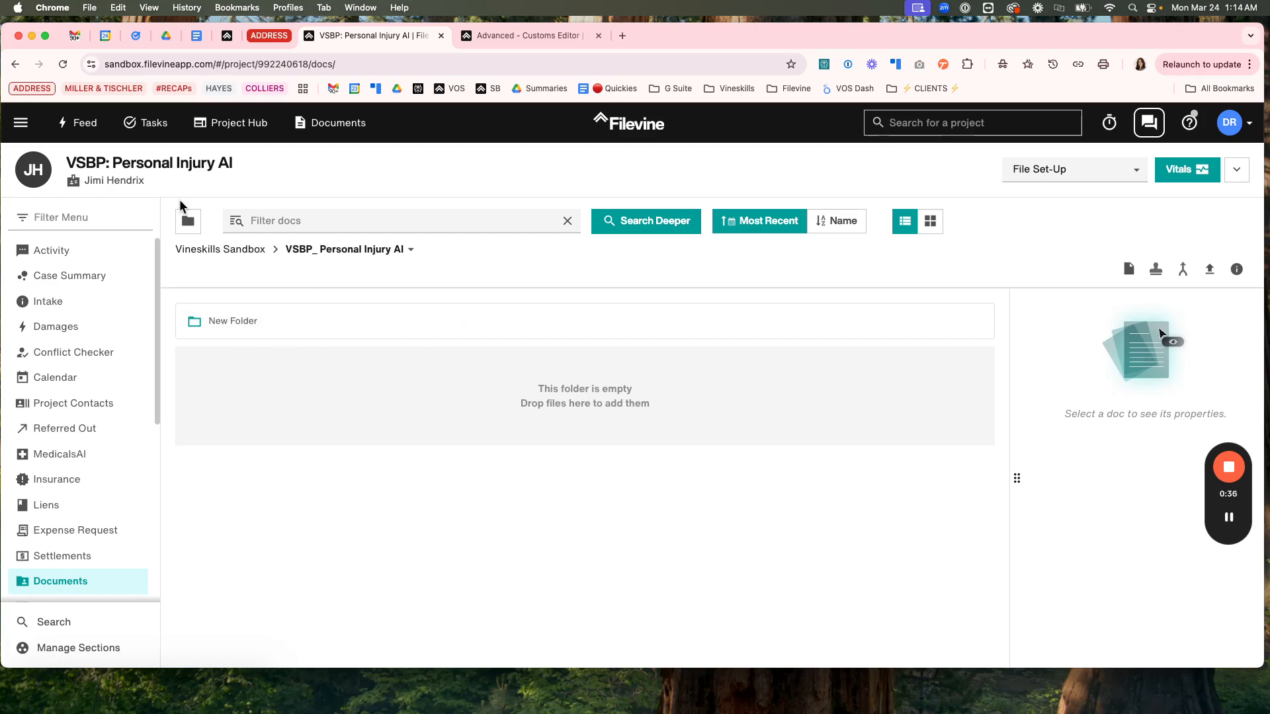
- Look up the project type in the project's Vitals details
click(1190, 171)
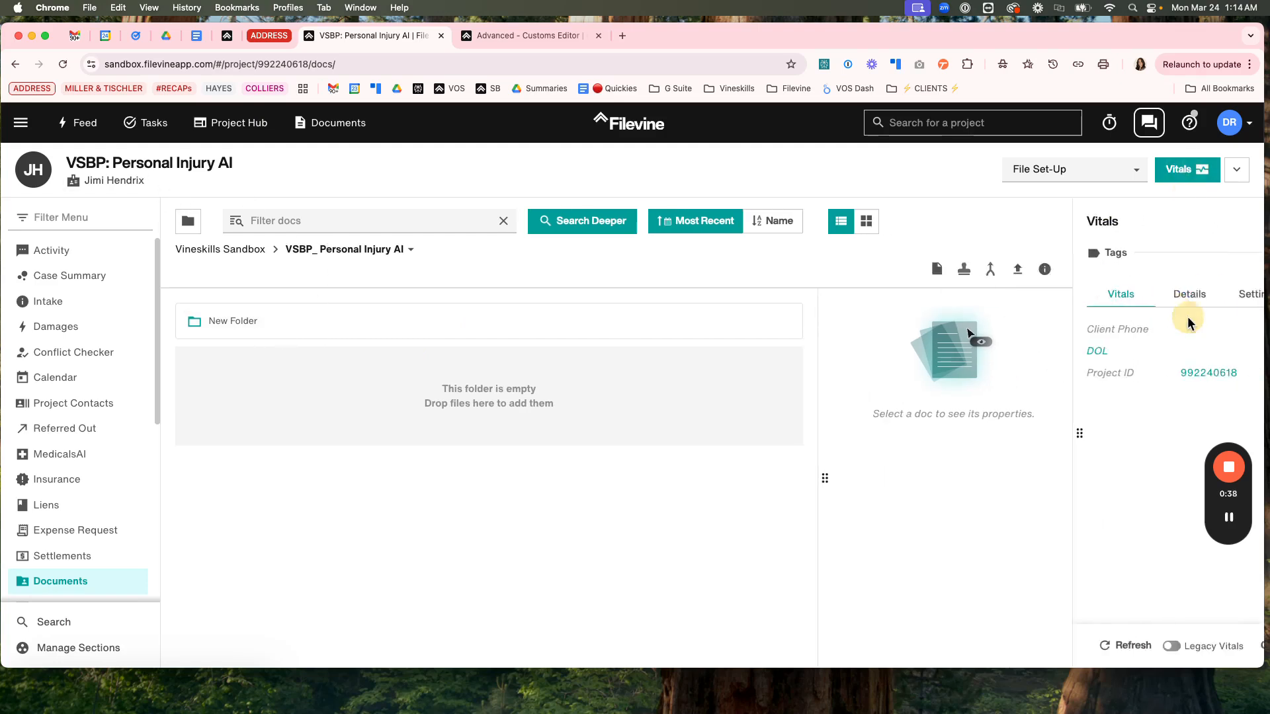
click(1124, 296)
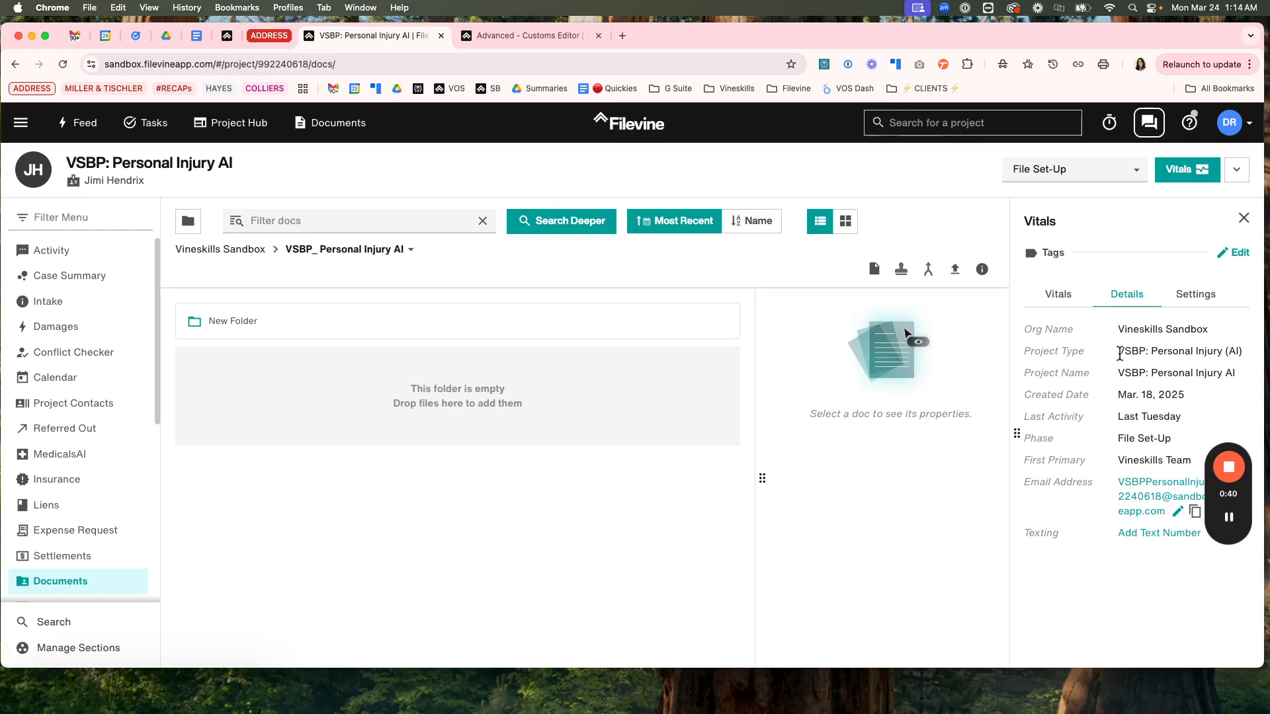
drag(1119, 354, 1250, 357)
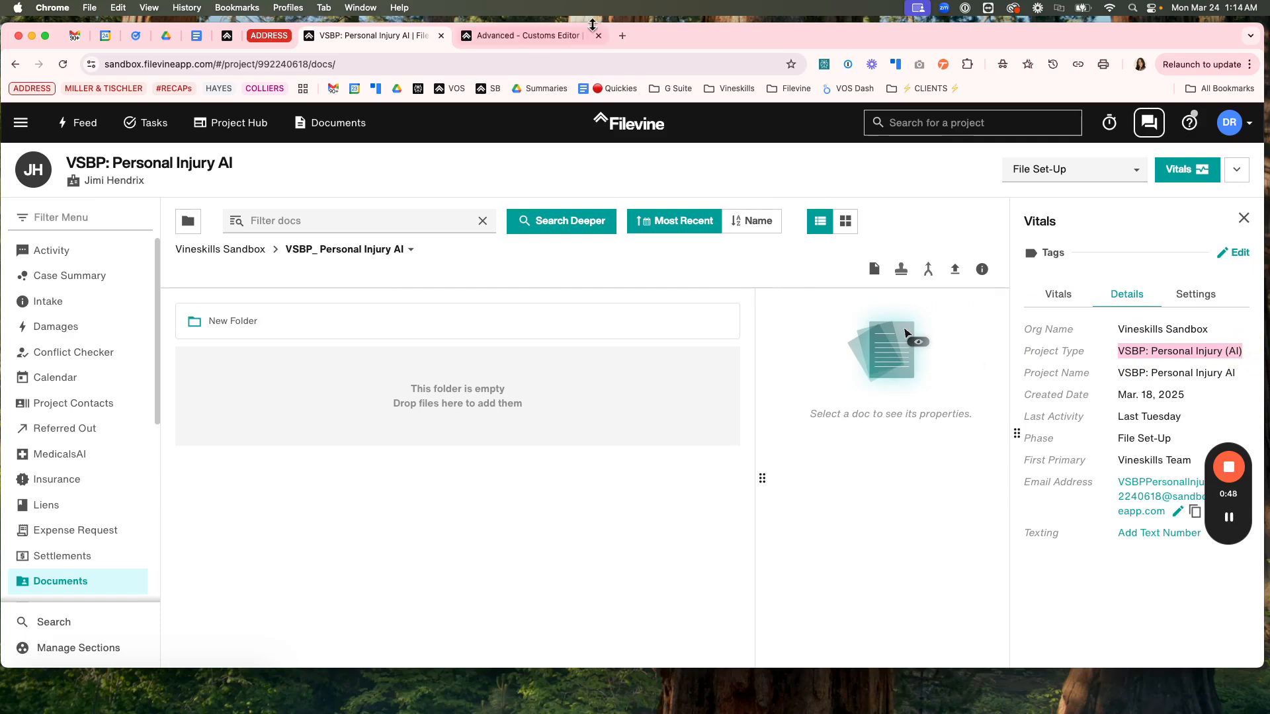
- Open the Customs Editor in the Advanced area and load the Vineskills Sandbox org
click(539, 37)
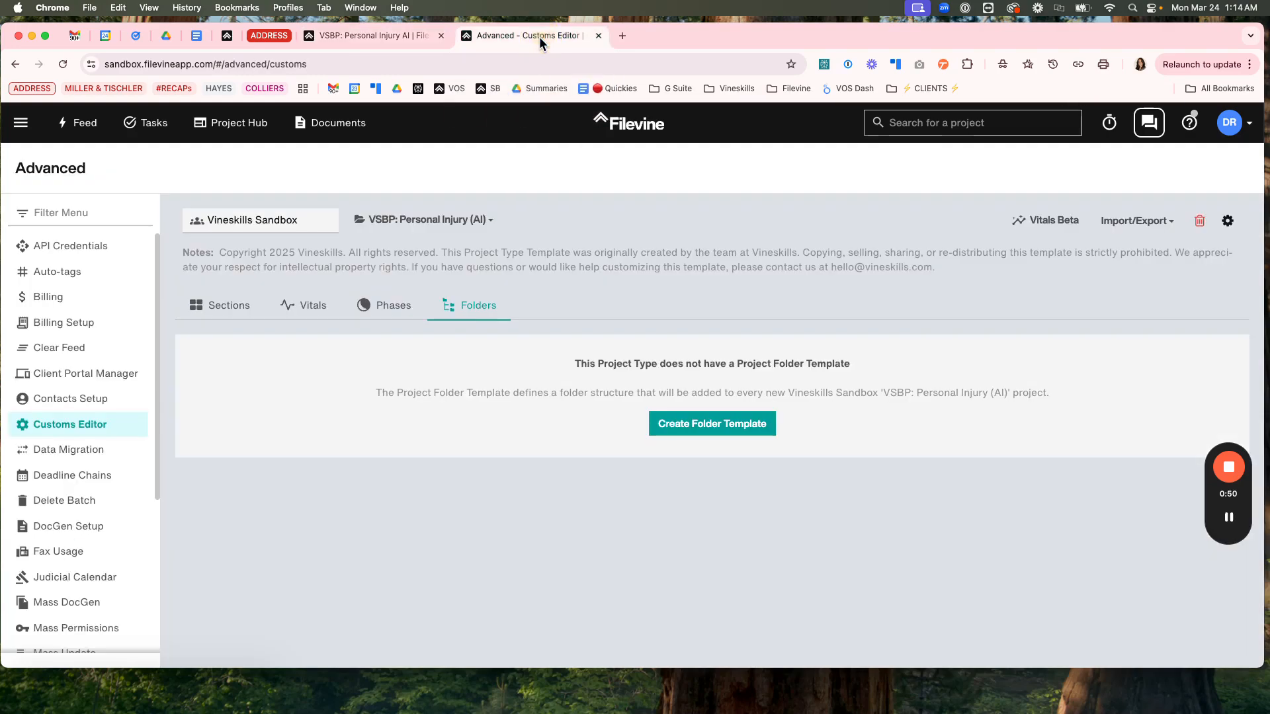
click(13, 129)
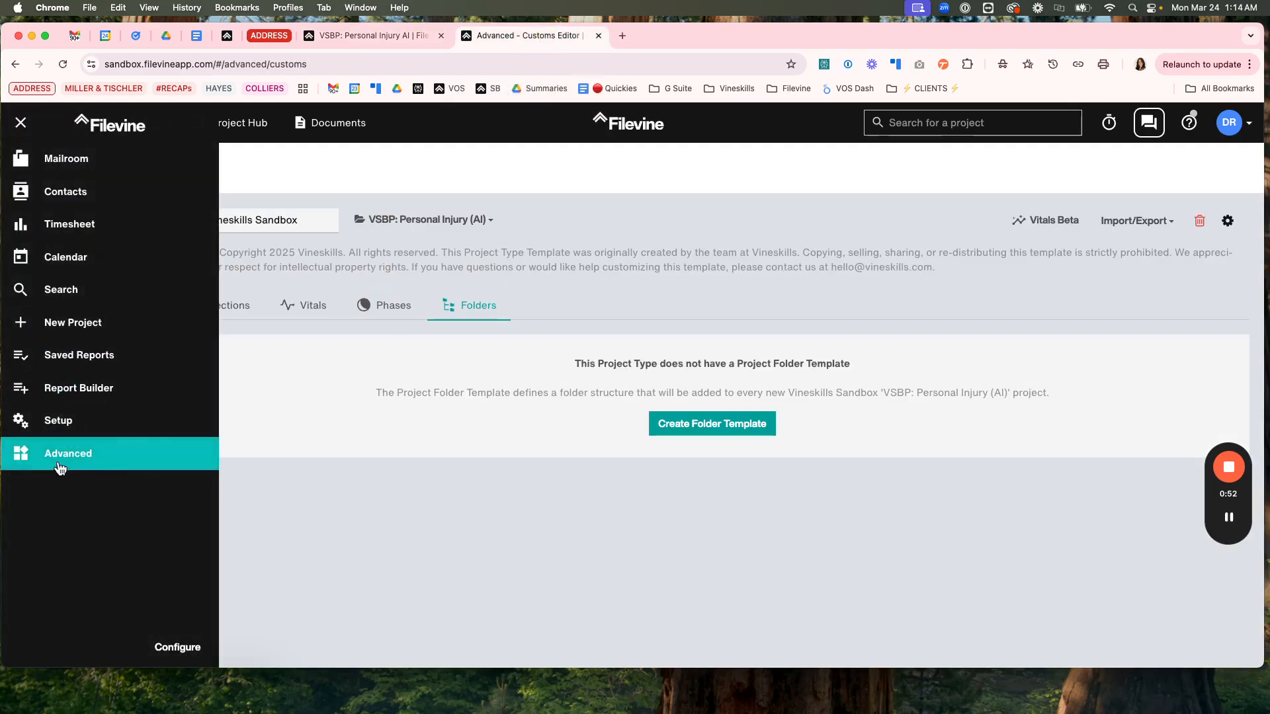
click(88, 466)
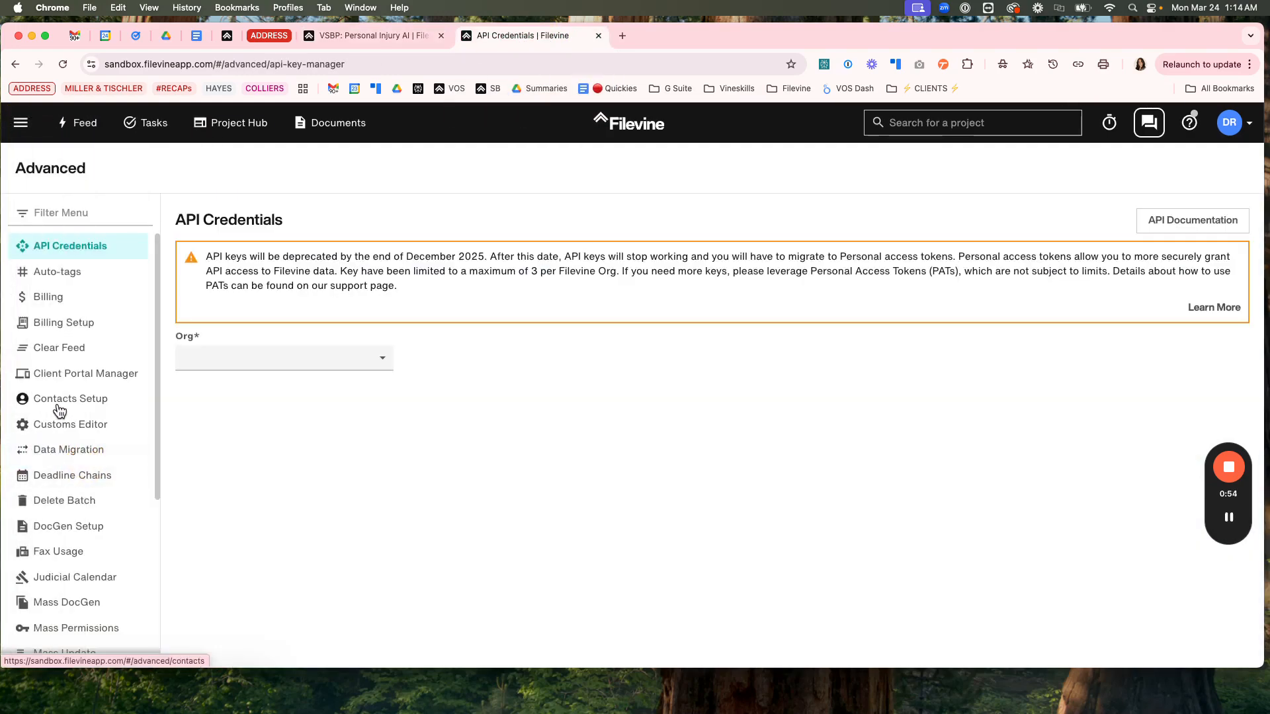
click(125, 435)
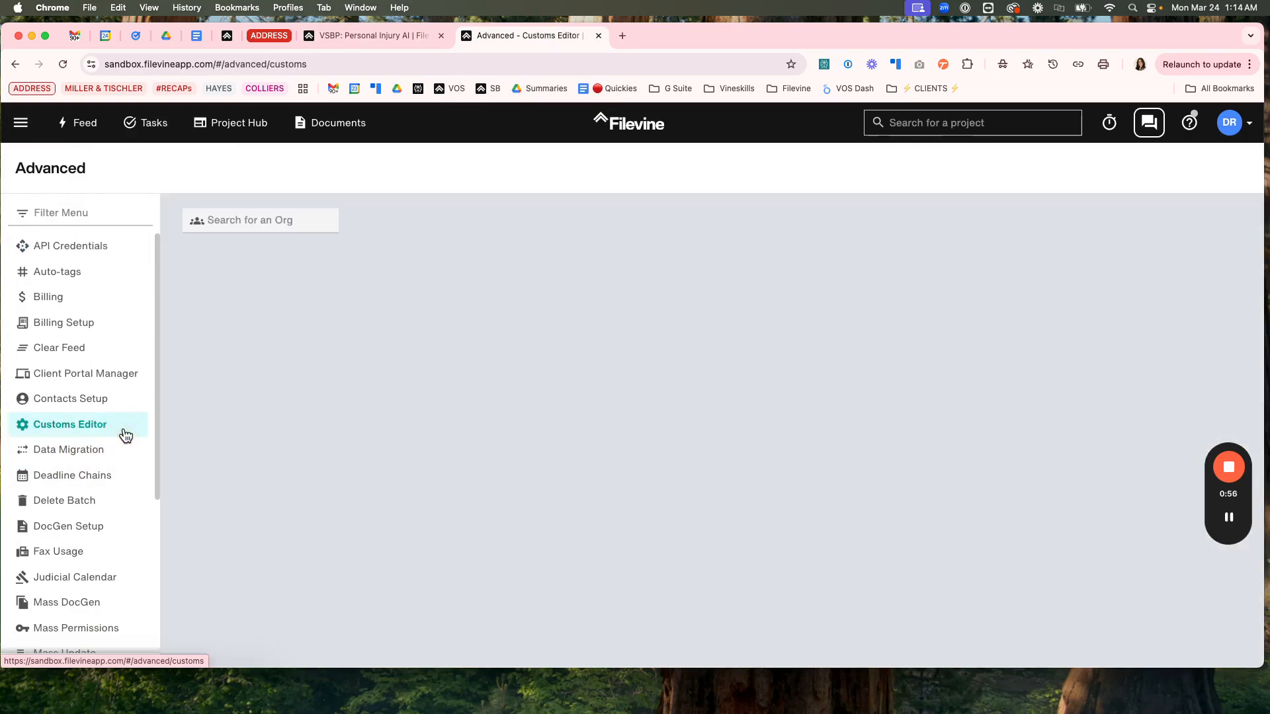
click(289, 221)
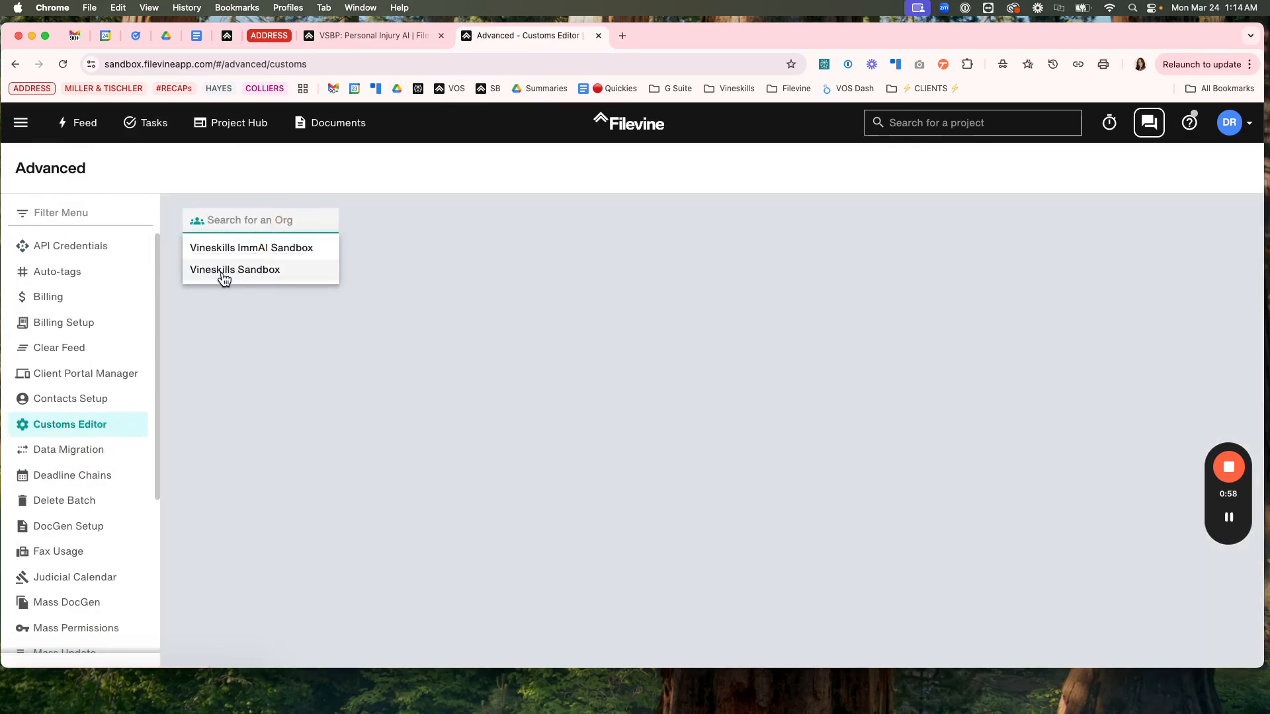
click(229, 271)
- Choose the project type VSBP: Personal Injury (AI) [PI AI] and show its folder setup
click(451, 221)
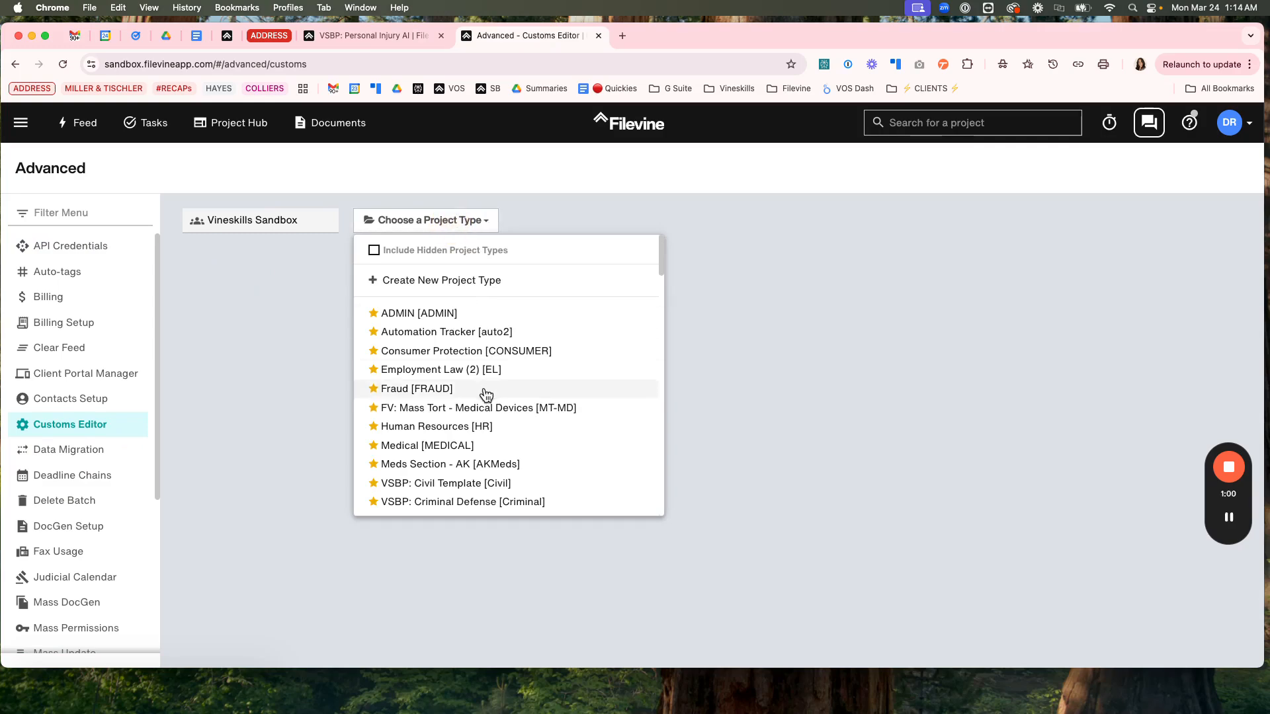
scroll(486, 394, down, 5)
scroll(486, 395, down, 10)
scroll(486, 395, up, 4)
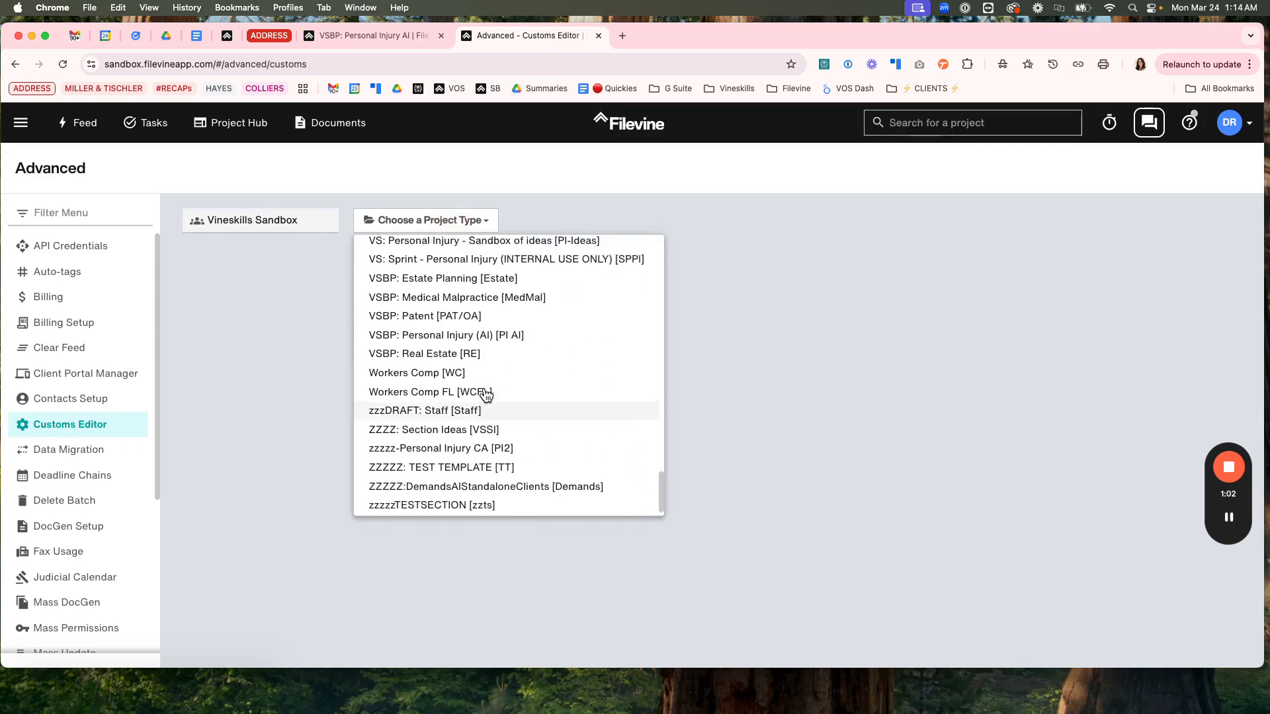
scroll(486, 395, down, 3)
scroll(486, 395, up, 8)
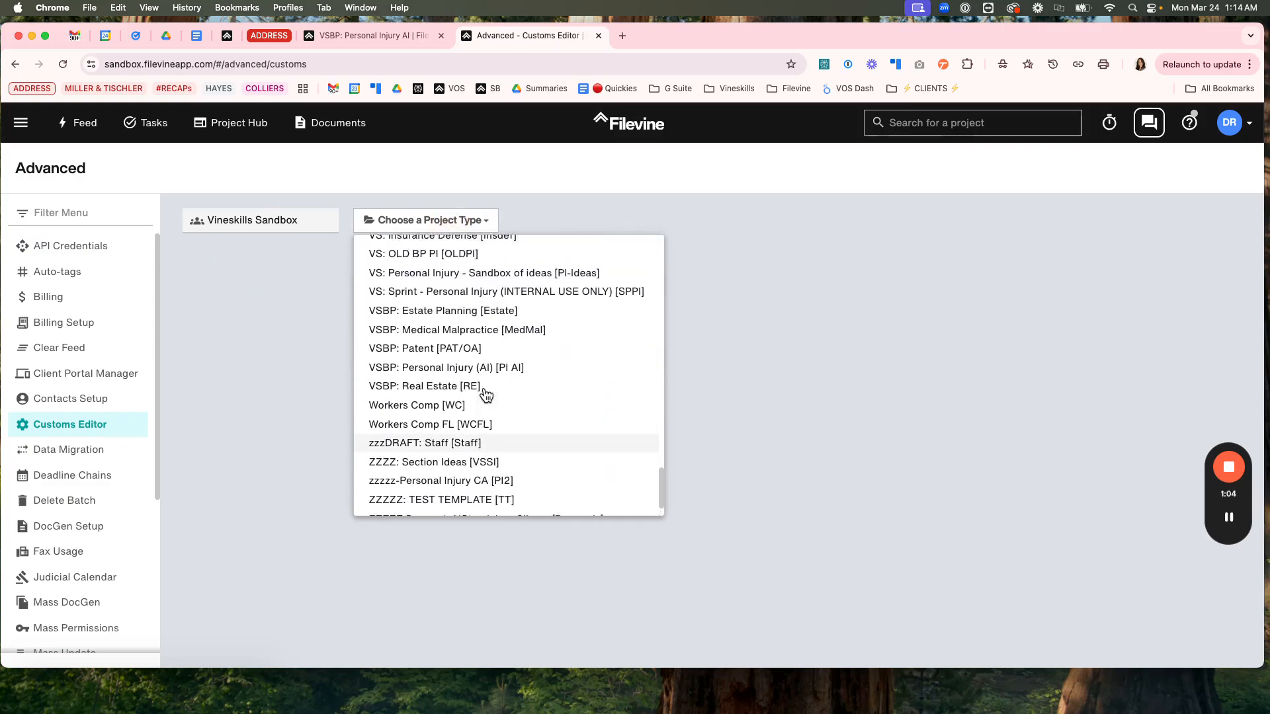
scroll(486, 395, up, 10)
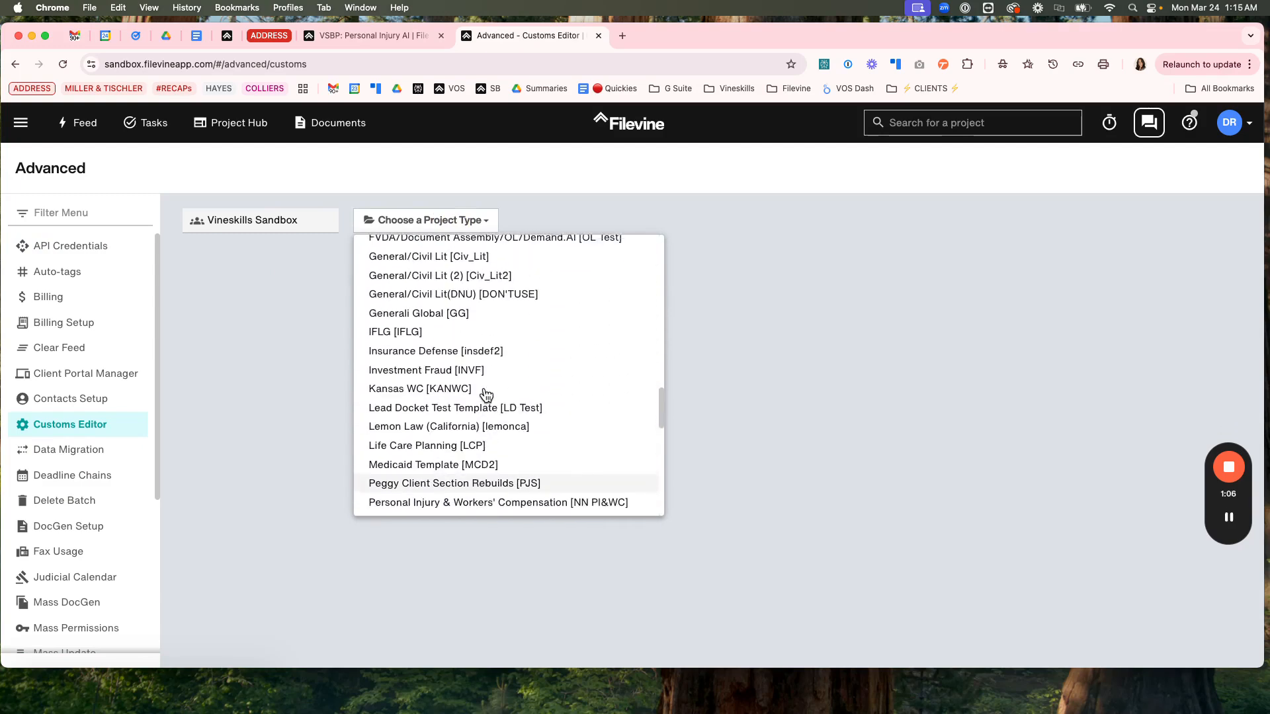
scroll(486, 394, up, 12)
scroll(486, 395, down, 4)
scroll(486, 395, down, 10)
scroll(497, 314, up, 4)
scroll(497, 314, up, 6)
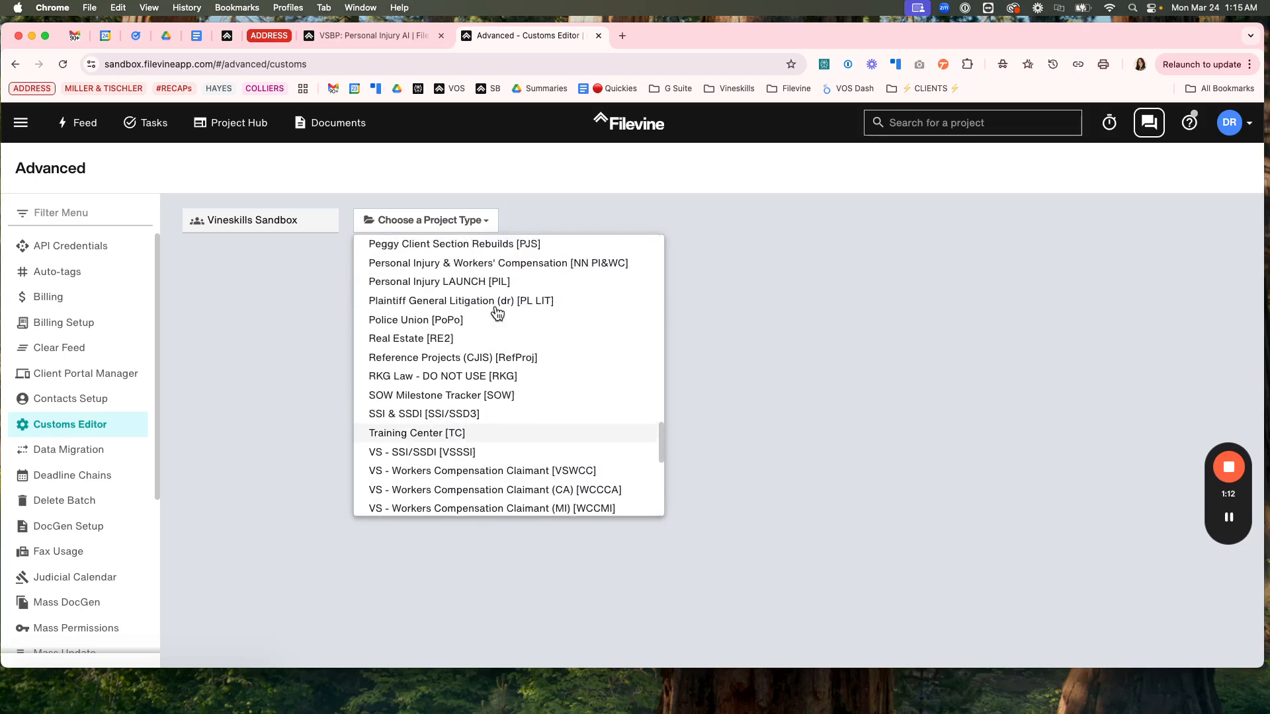
scroll(497, 314, up, 2)
scroll(498, 313, down, 14)
scroll(498, 314, up, 4)
scroll(497, 314, down, 2)
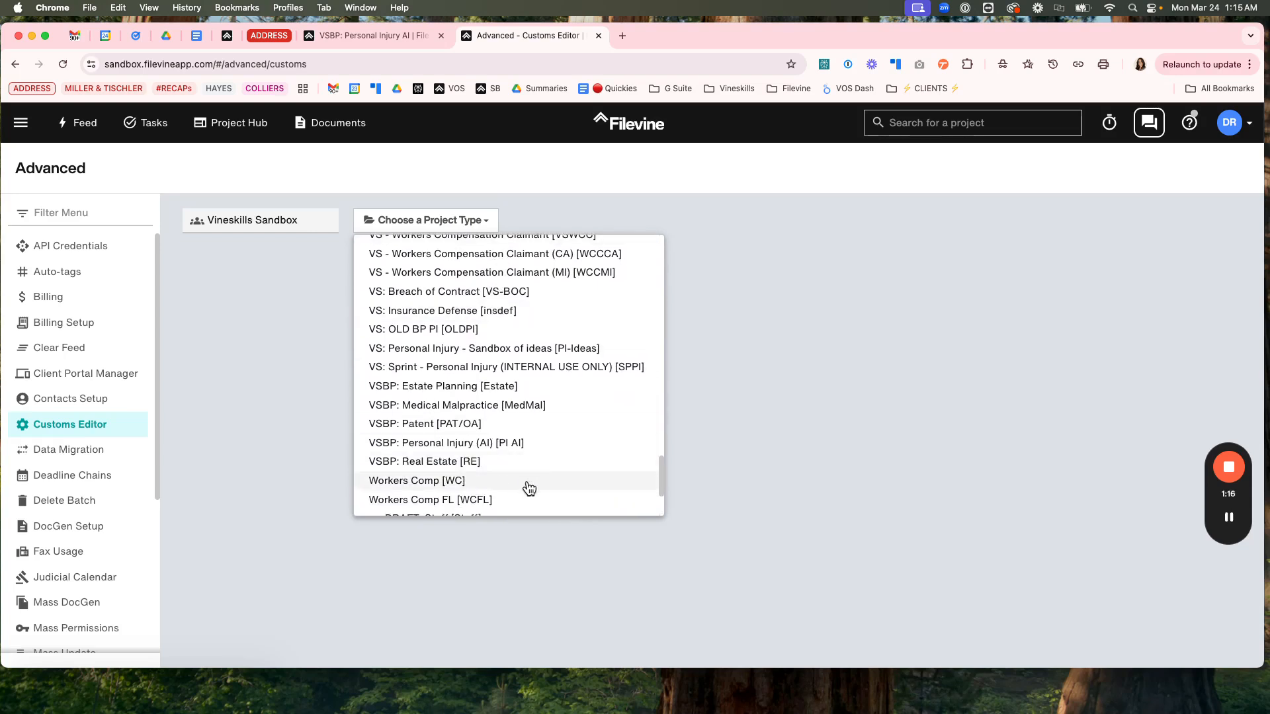
click(583, 447)
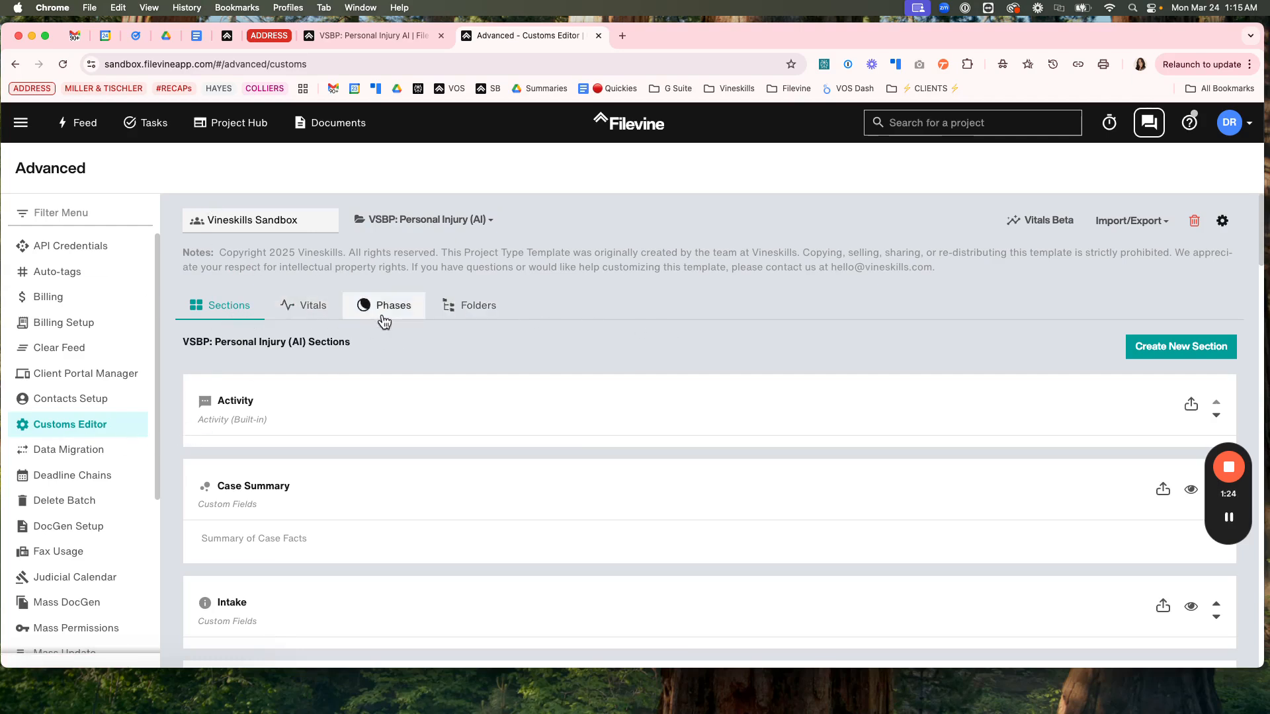
click(467, 311)
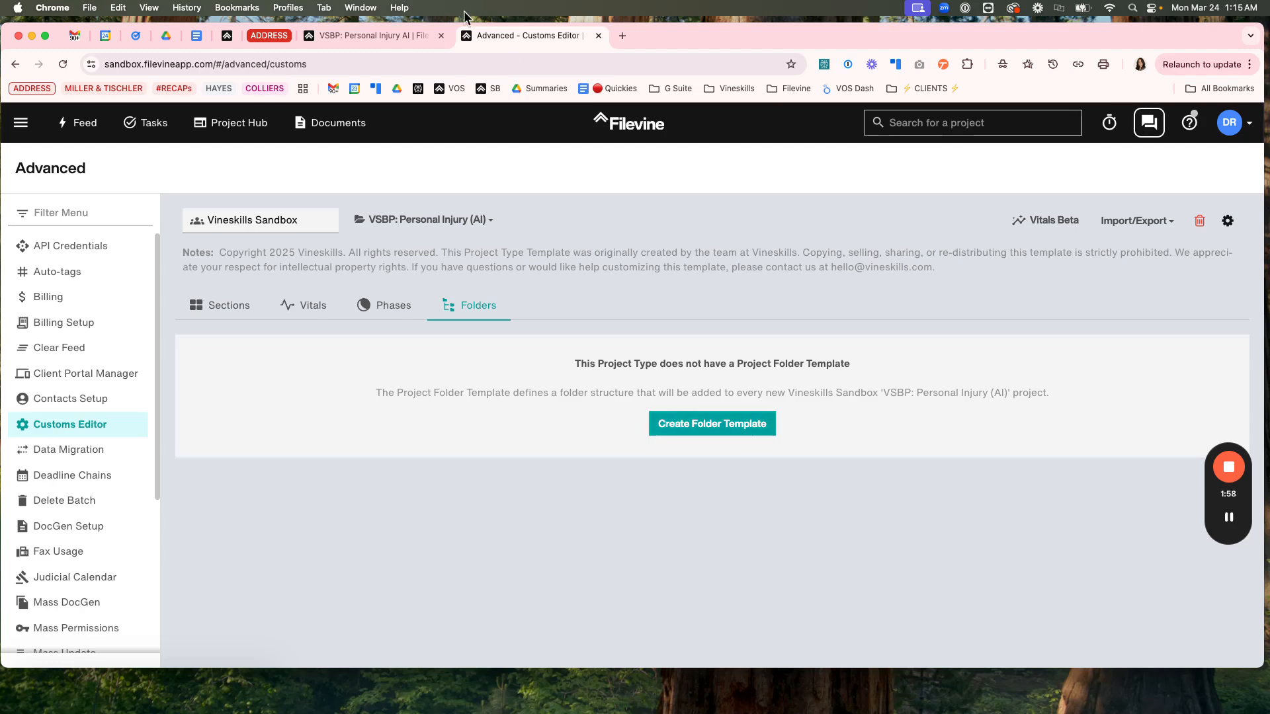
- Check the project's documents folder, and start a new project folder template for VSBP: Personal Injury (AI)
click(397, 36)
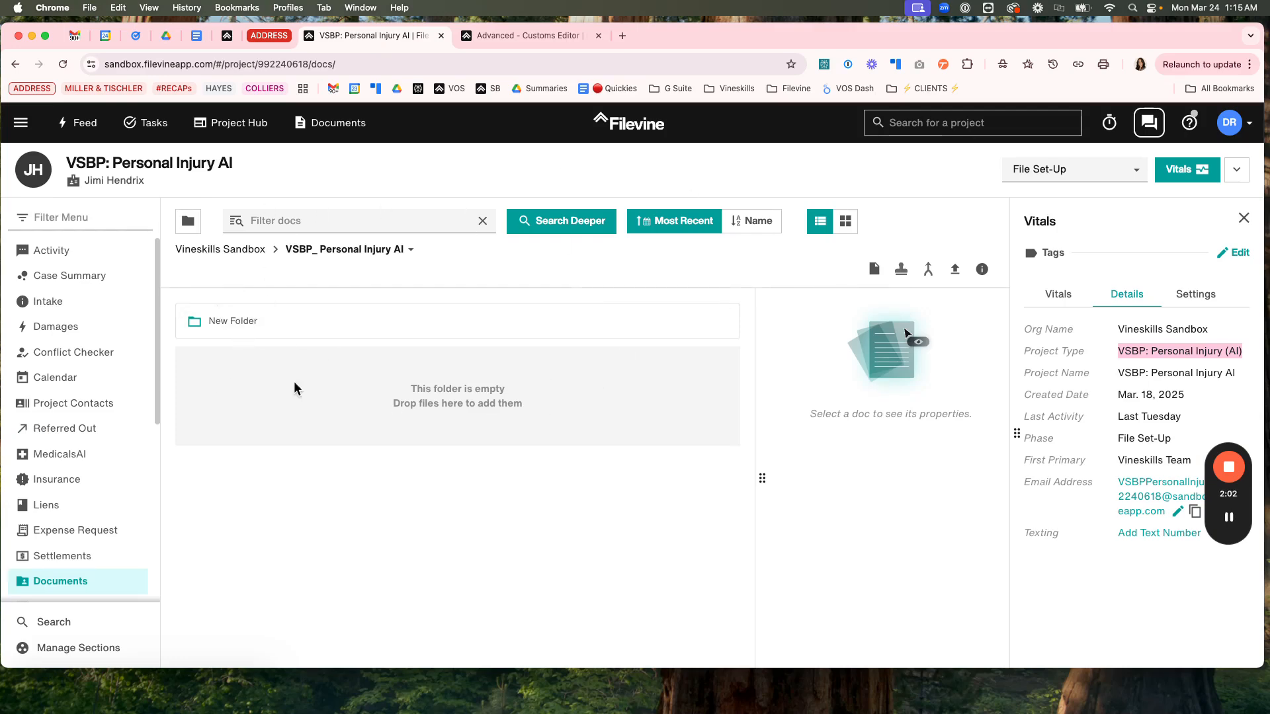
click(545, 38)
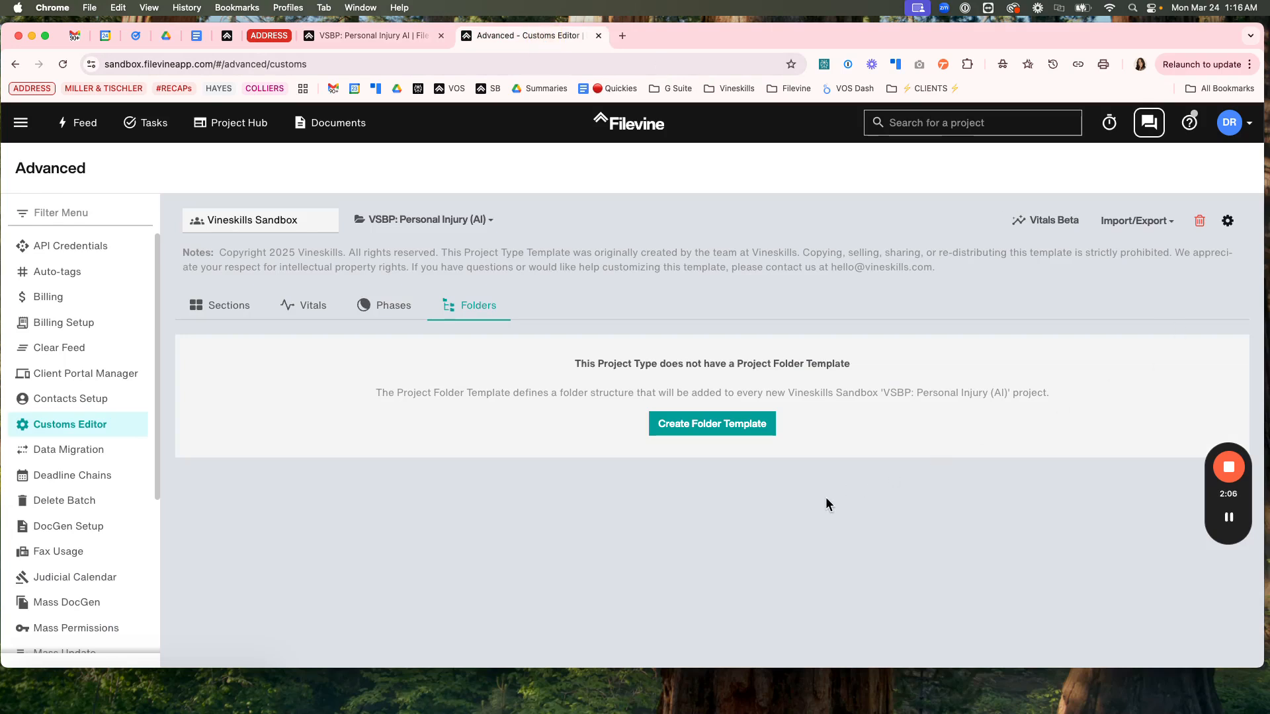
click(700, 422)
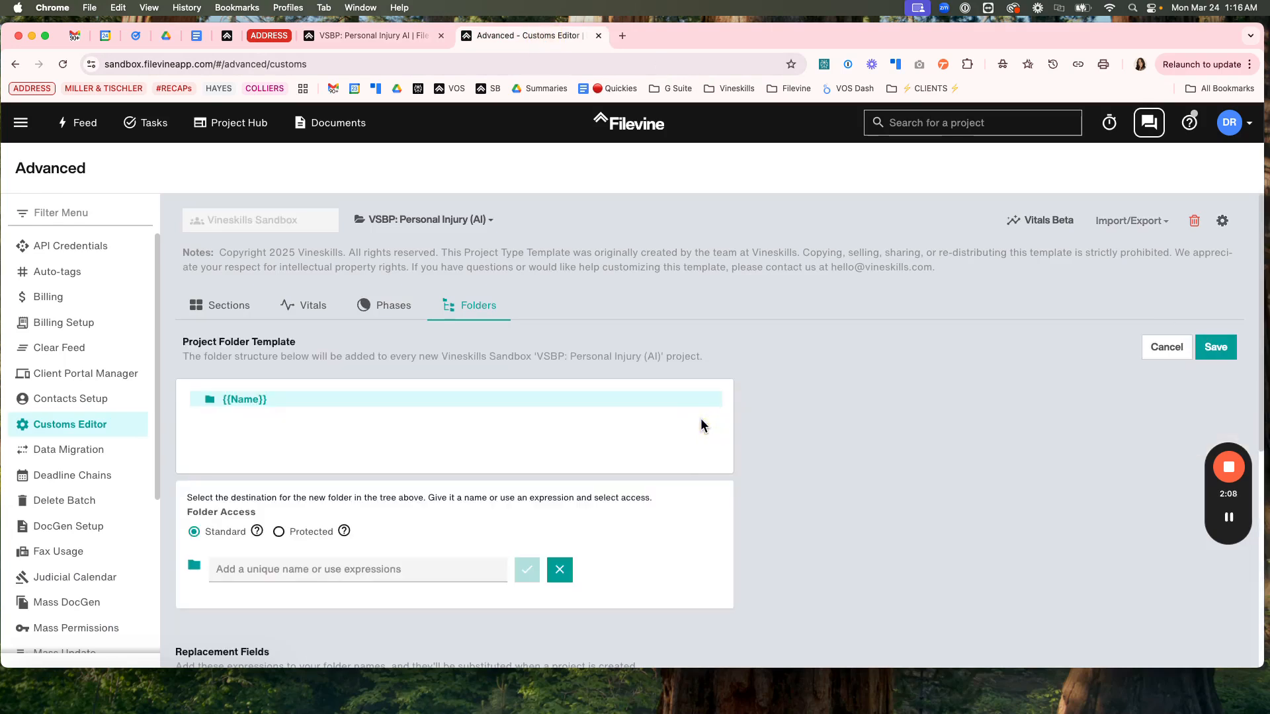
mouse_move(193, 403)
- Examine the project's document folder path and its root folder options to compare with the template's root folder
click(376, 36)
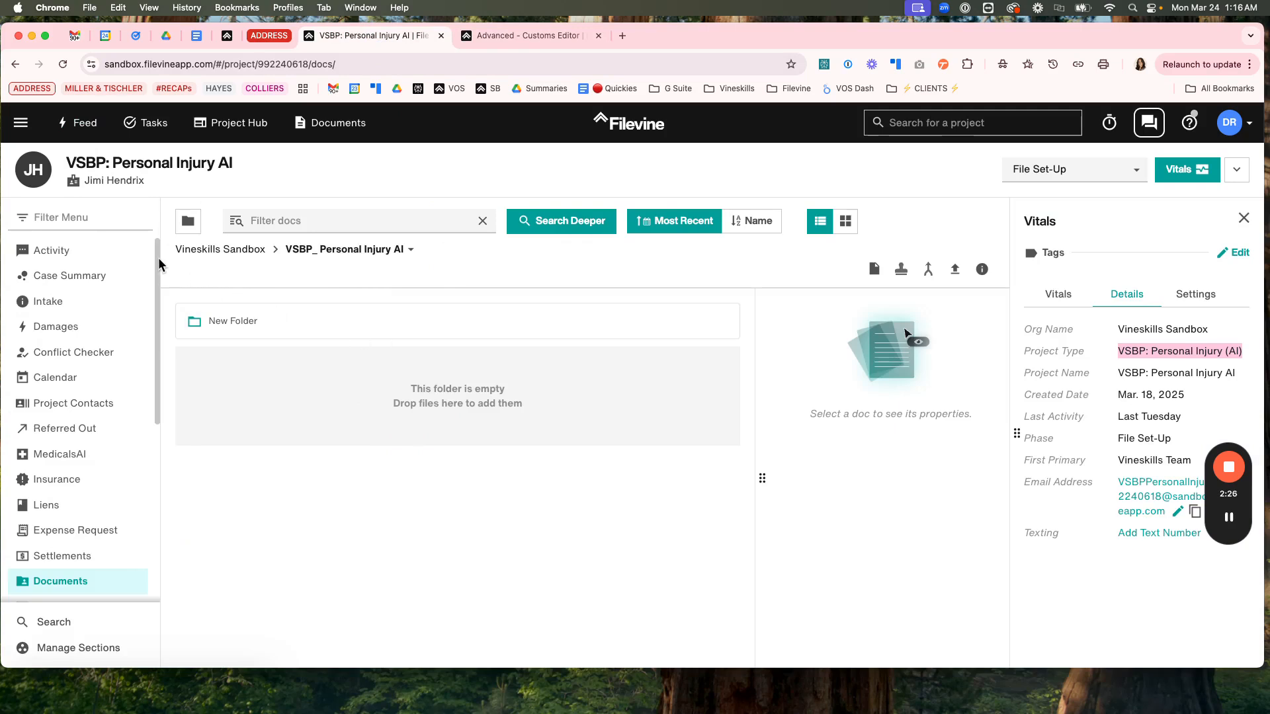
drag(174, 253, 270, 254)
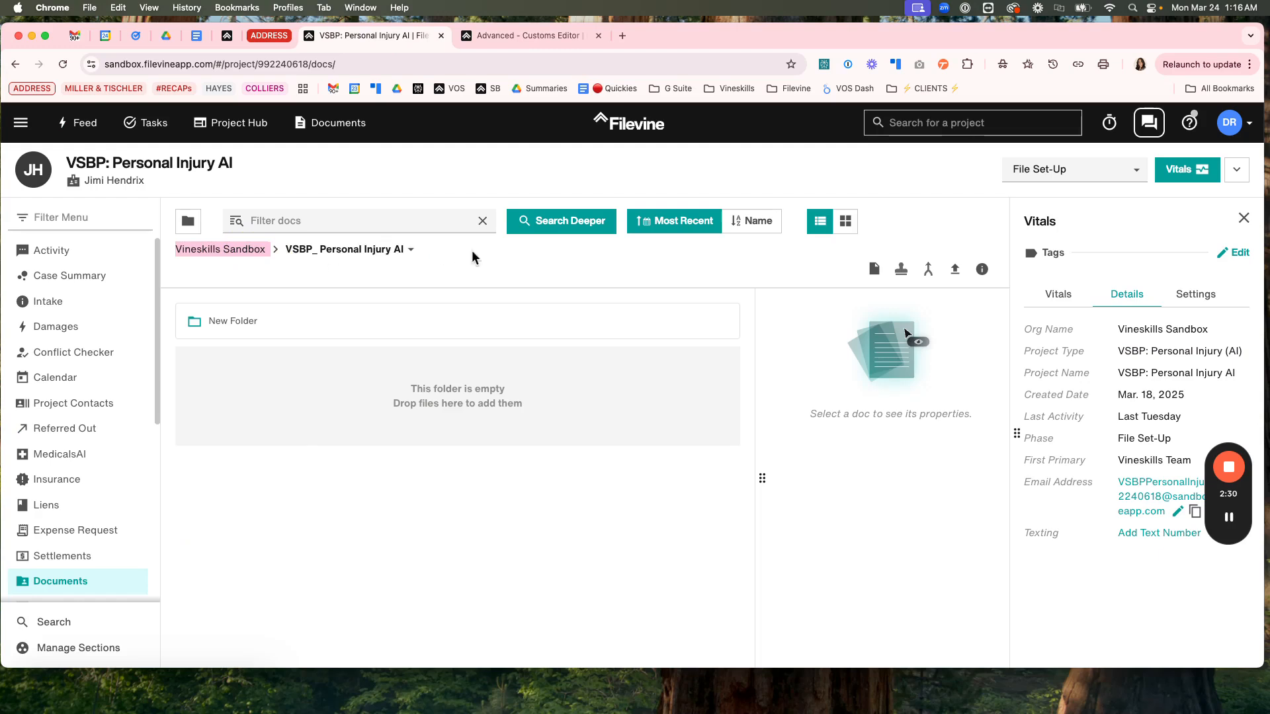
click(267, 283)
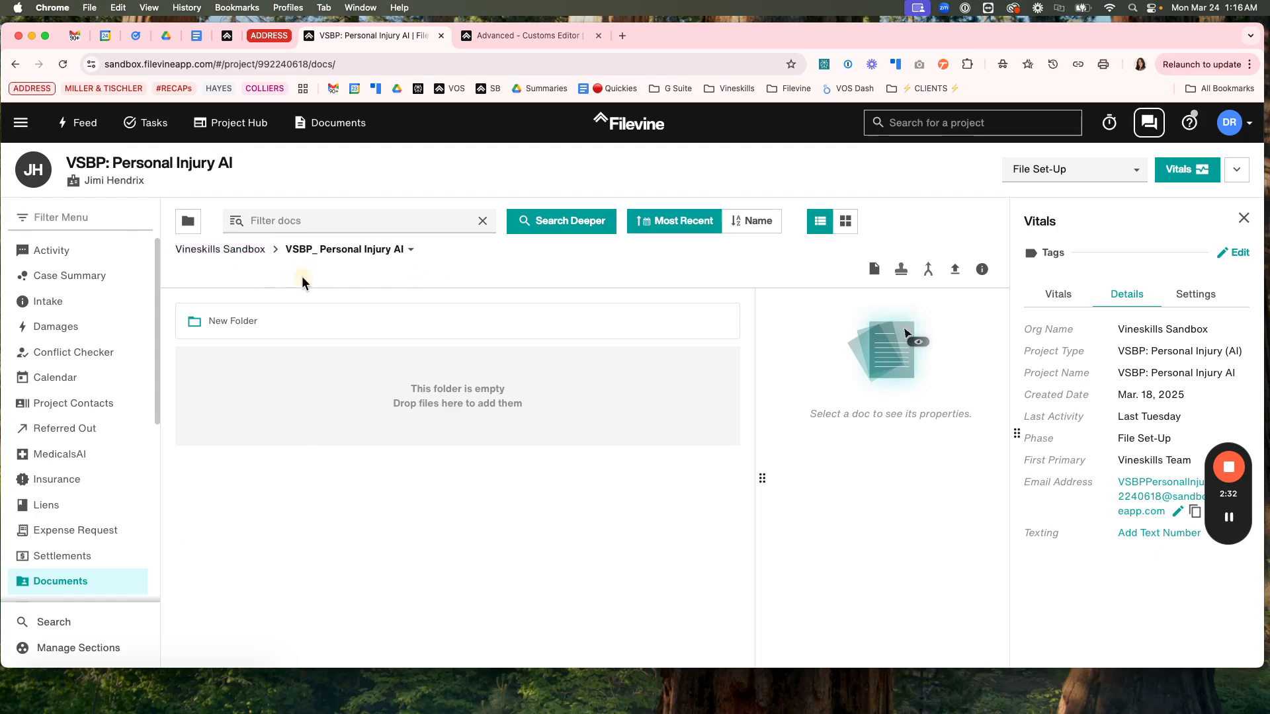
click(411, 250)
- Add standard subfolders named Intake and Correspondence under the {{Name}} root of the project folder template
click(554, 37)
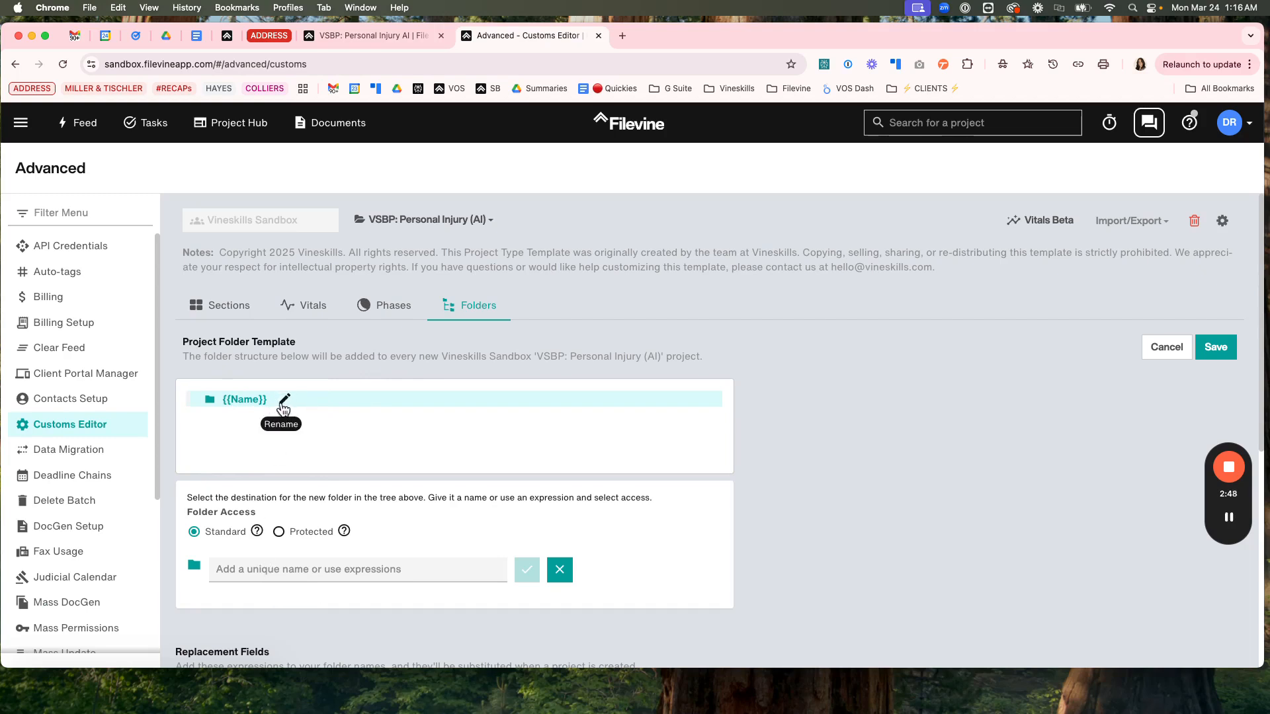
click(252, 568)
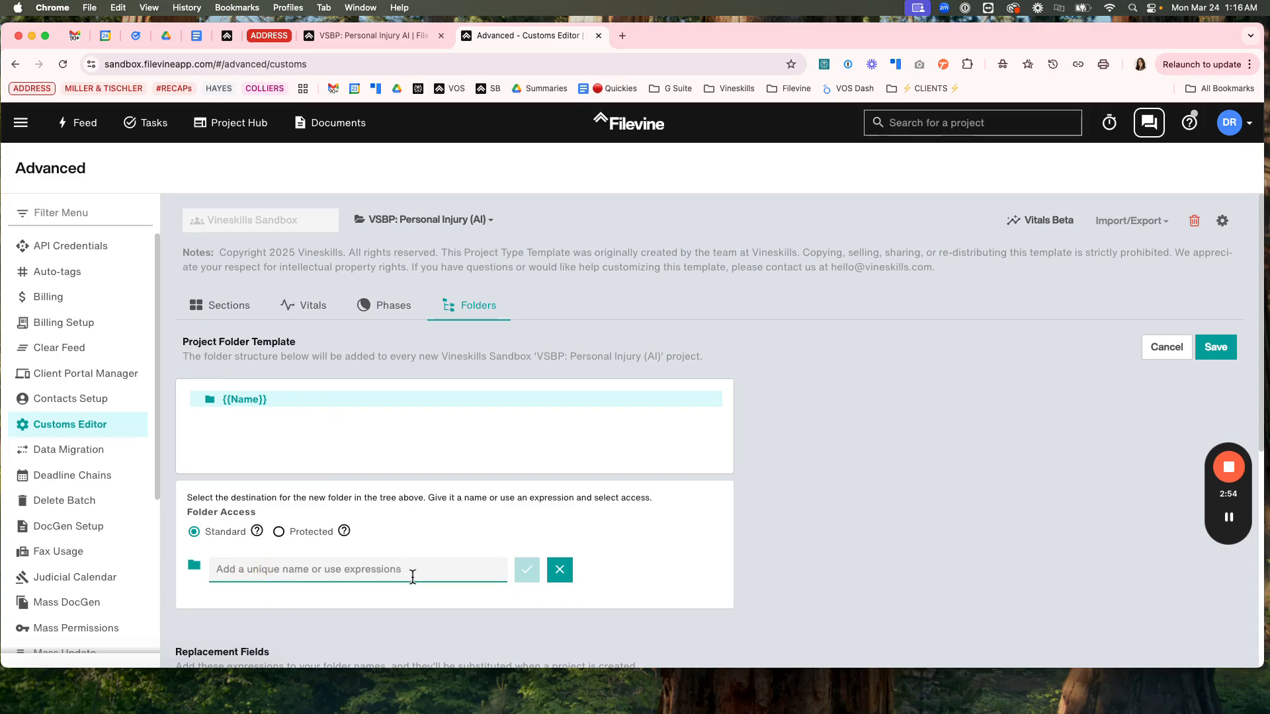
text(Intake)
key(Return)
text(Correspond)
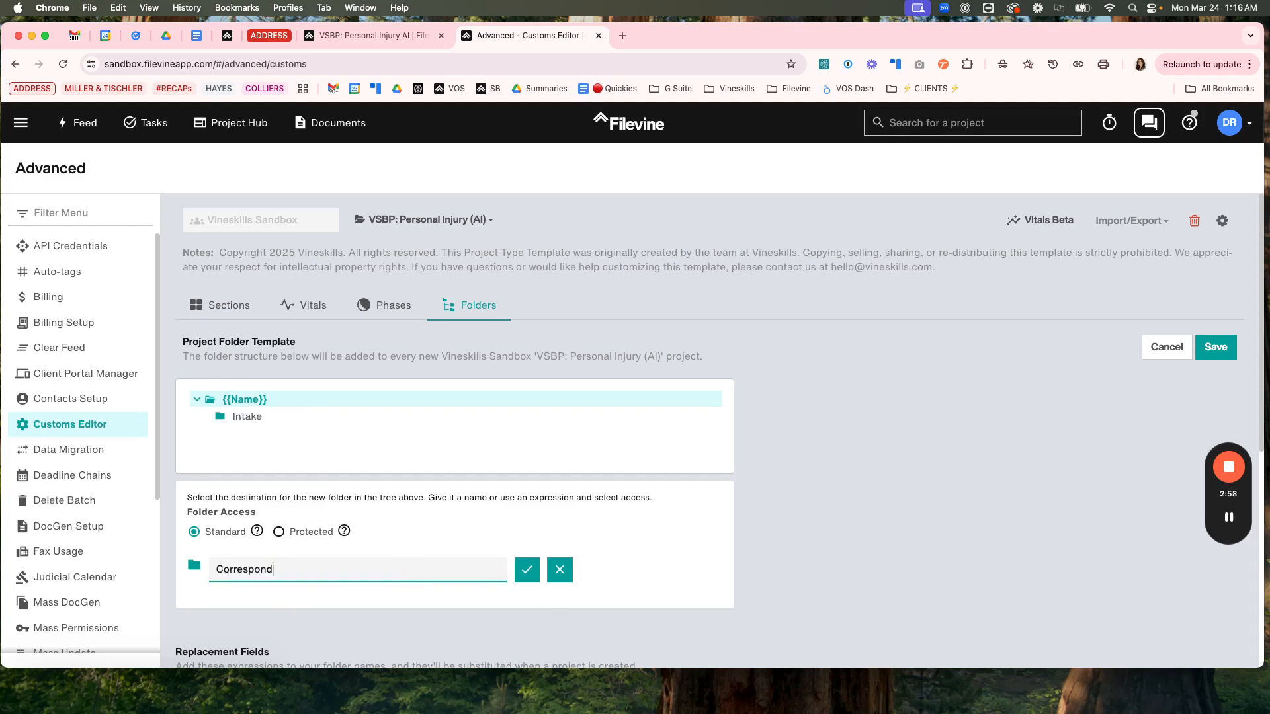
text(ence)
key(Return)
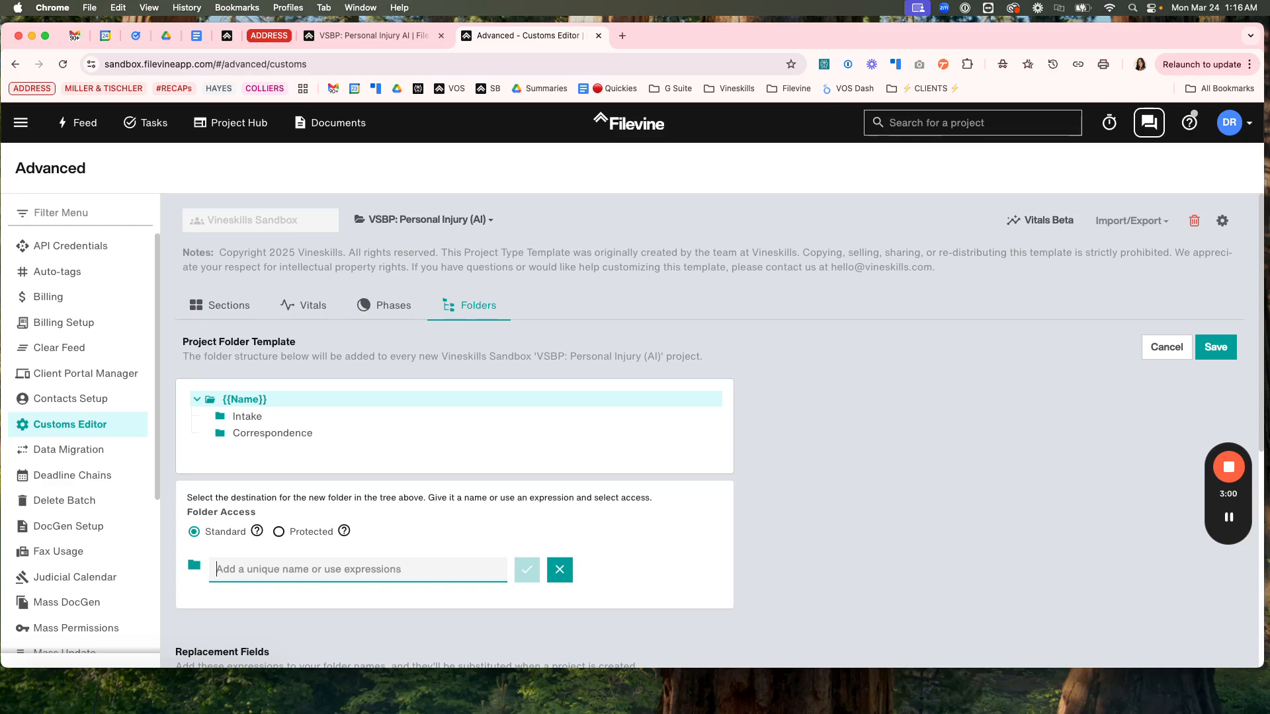
- Add standard subfolders named Medicals and Discovery under the template's {{Name}} root
text(Medicals)
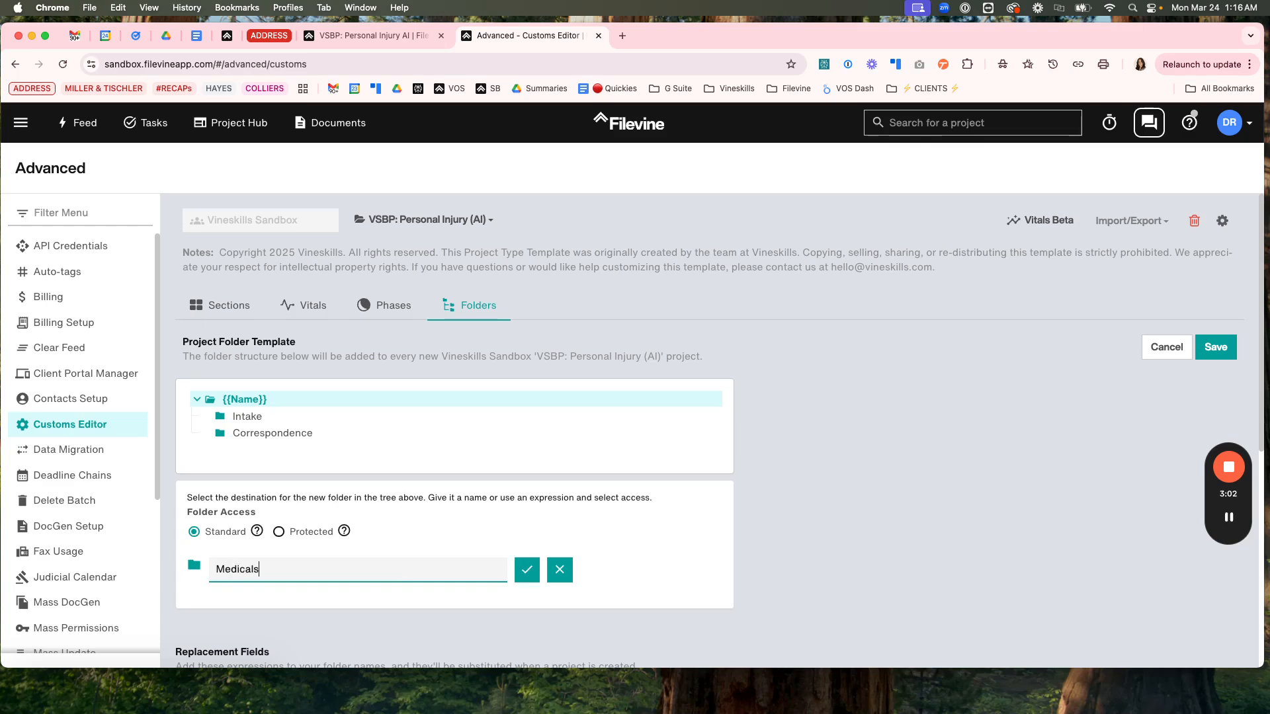
key(Return)
text(Discovery)
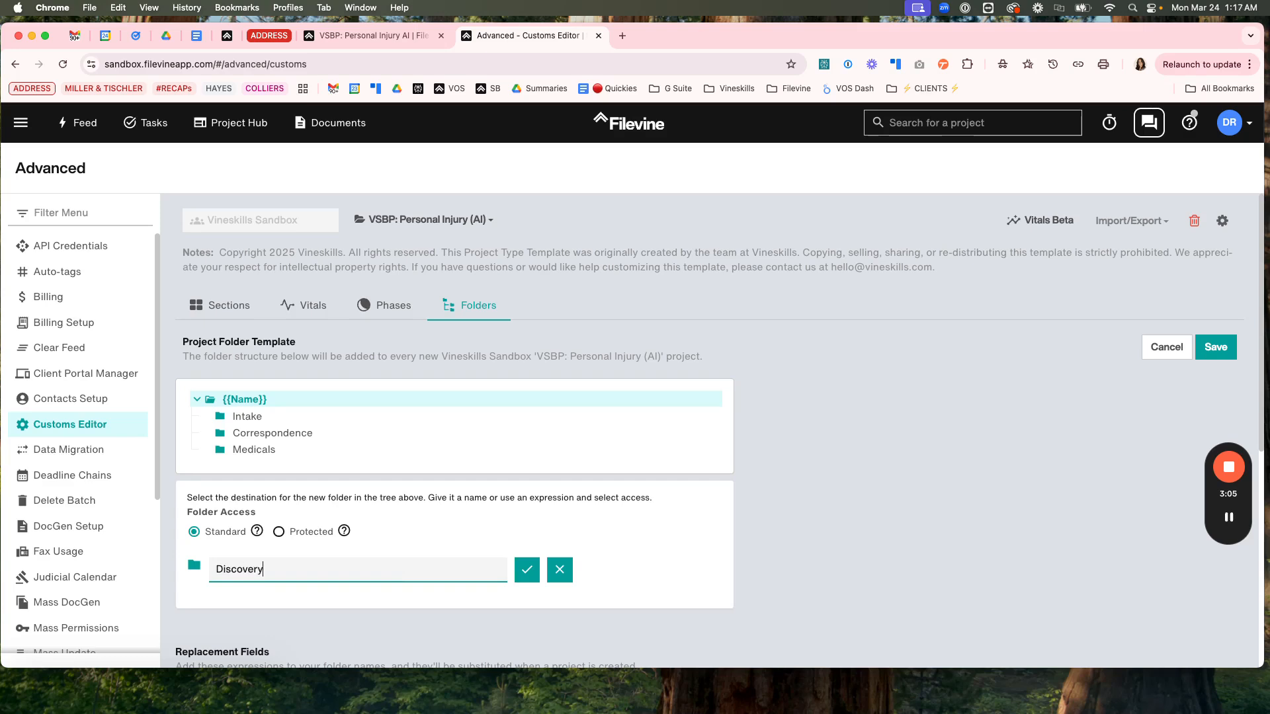
key(Return)
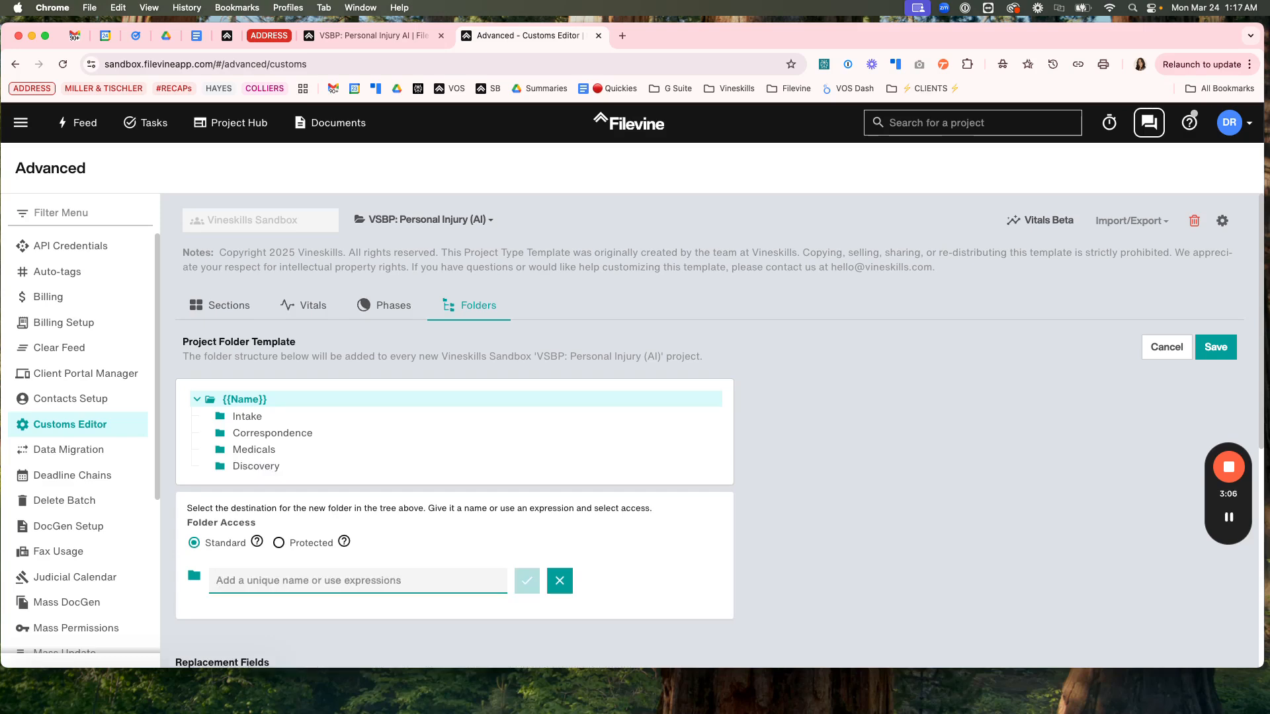
- Add standard subfolders named Depositions, Trial and Settlement under the template's {{Name}} root
text(Depositions)
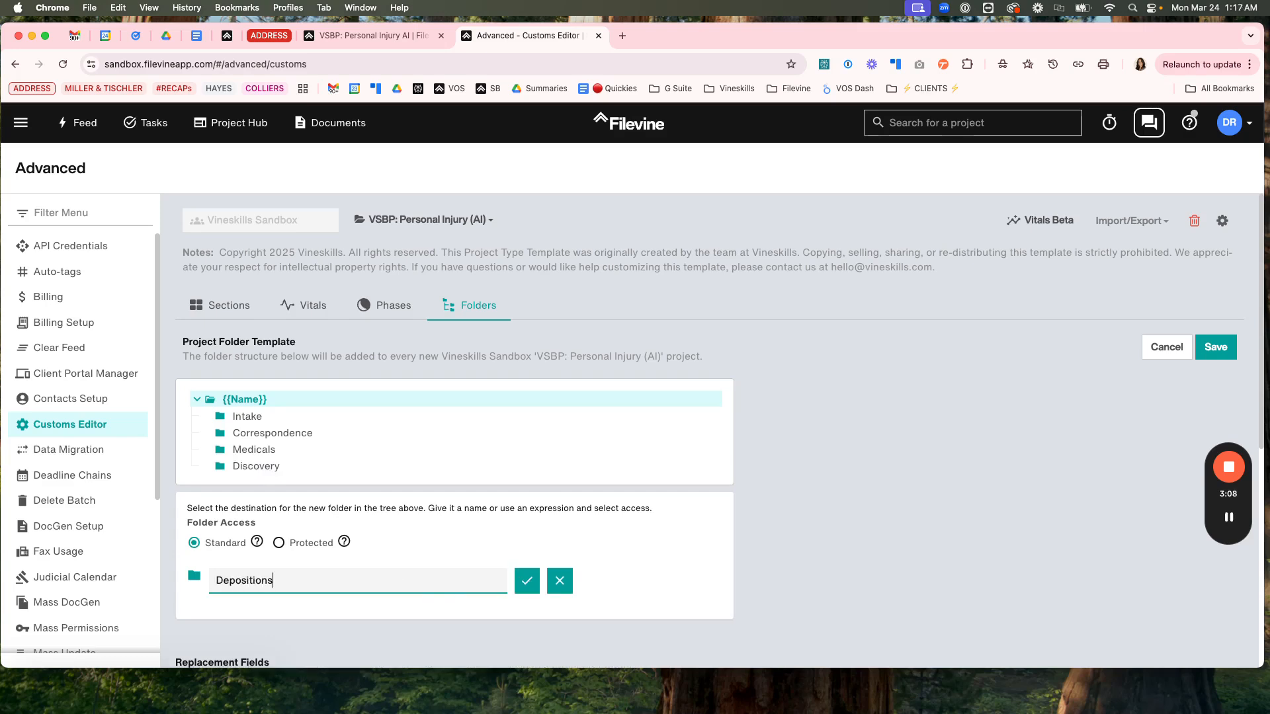
key(Return)
text(Trial)
key(Return)
text(Settlement)
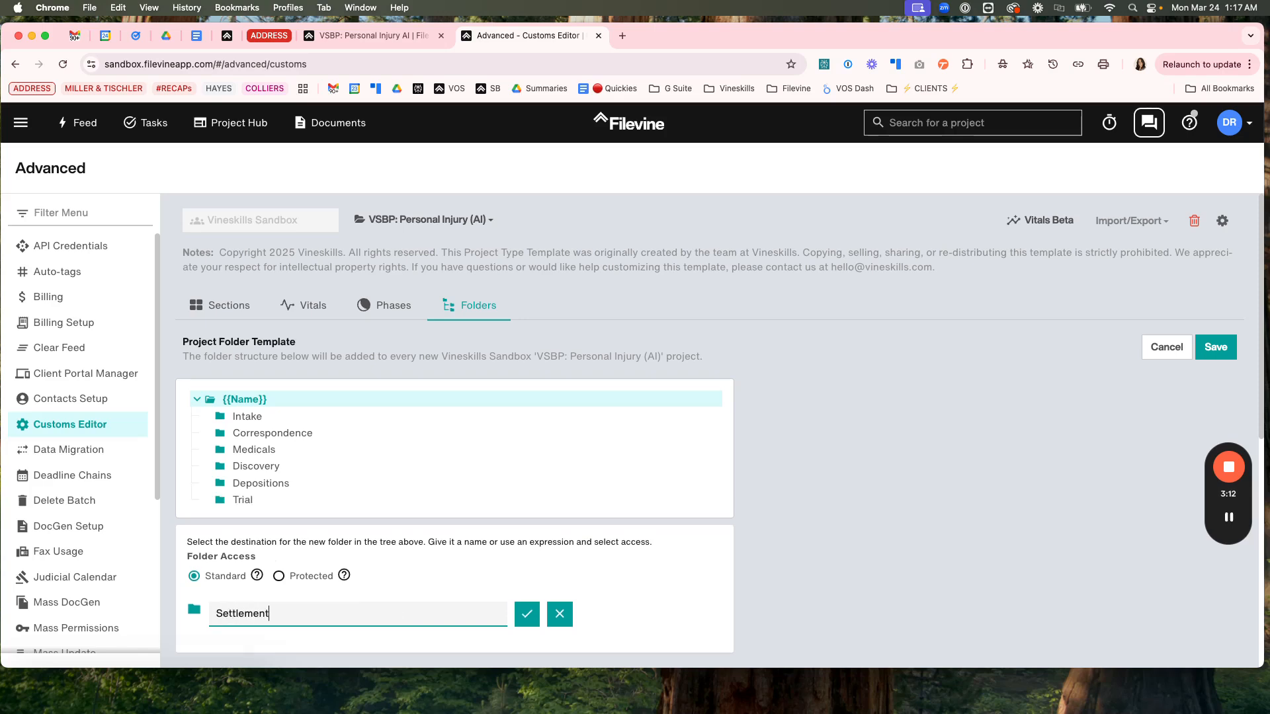
key(Return)
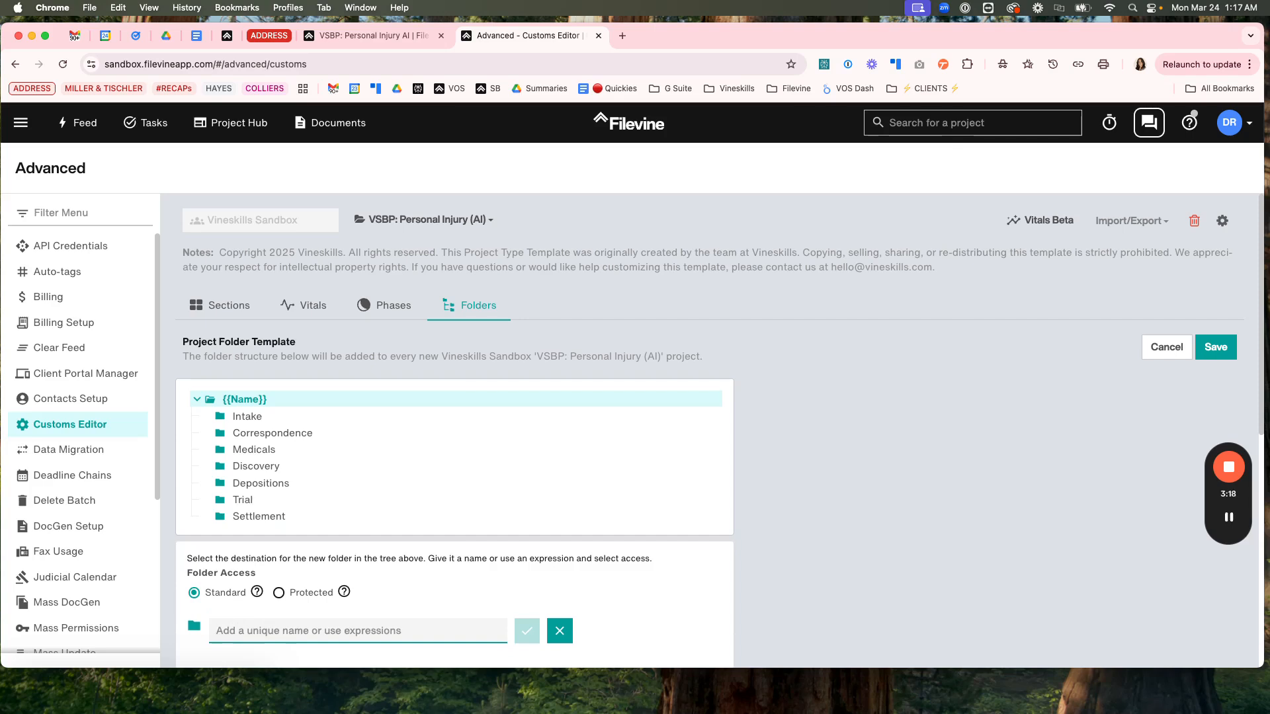
- Add standard subfolders named Client, Insurance and Defense under the Correspondence folder of the template
scroll(852, 569, down, 3)
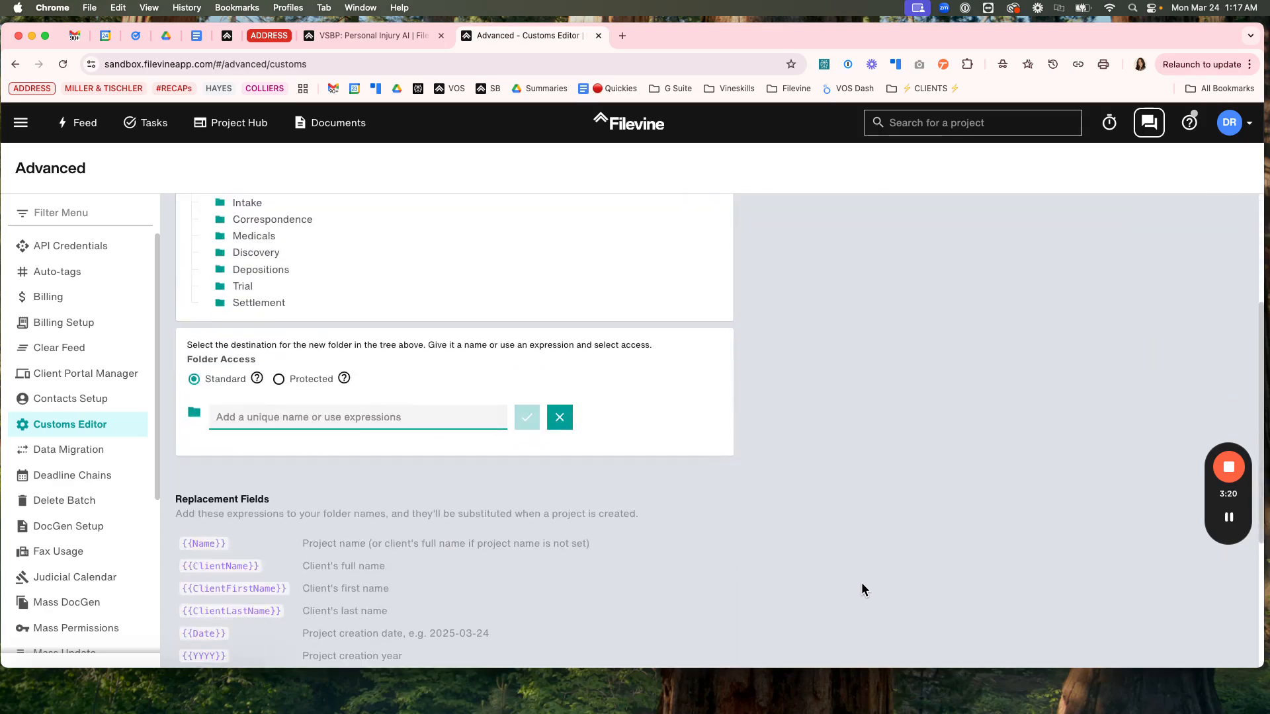
scroll(862, 585, down, 3)
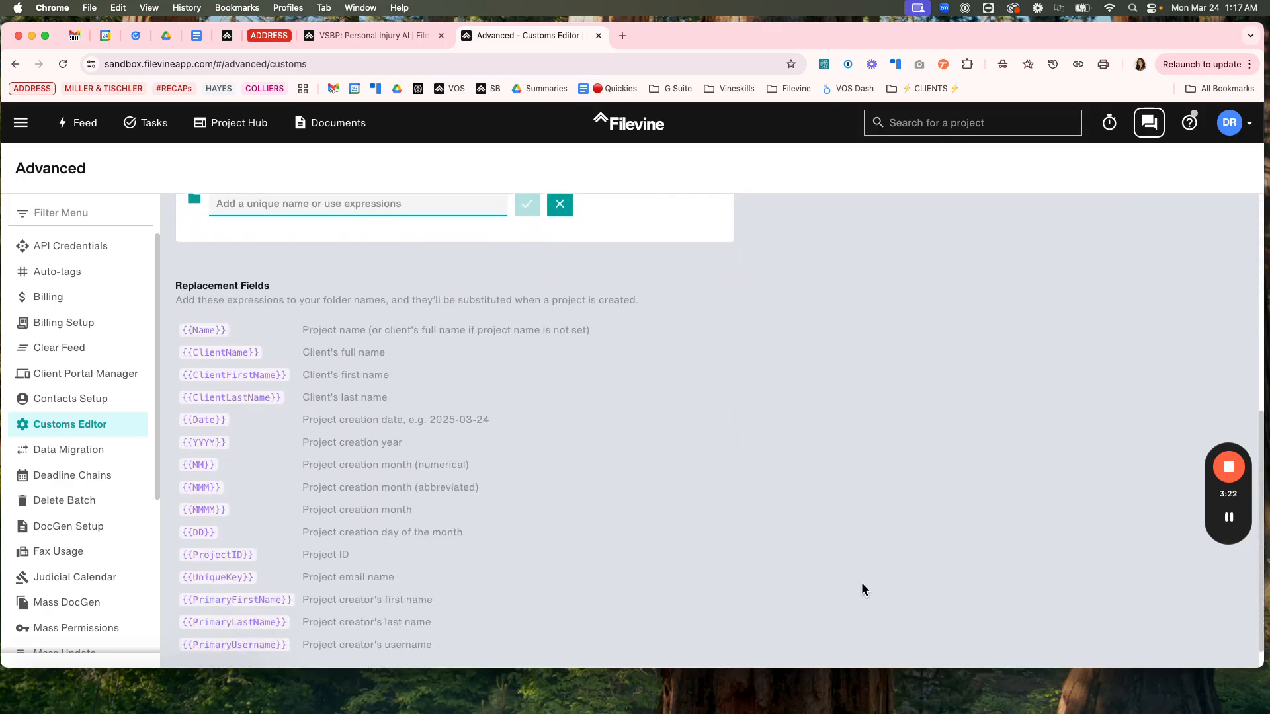
scroll(861, 585, up, 5)
scroll(861, 582, up, 1)
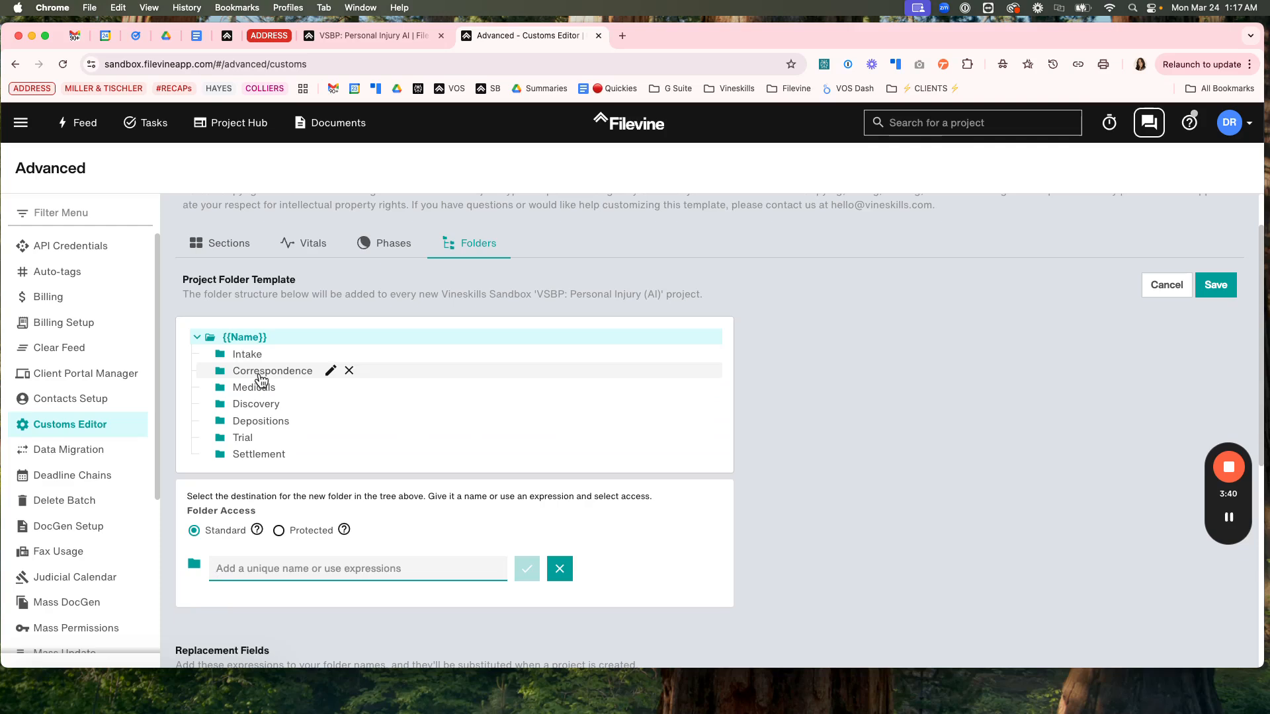
click(258, 373)
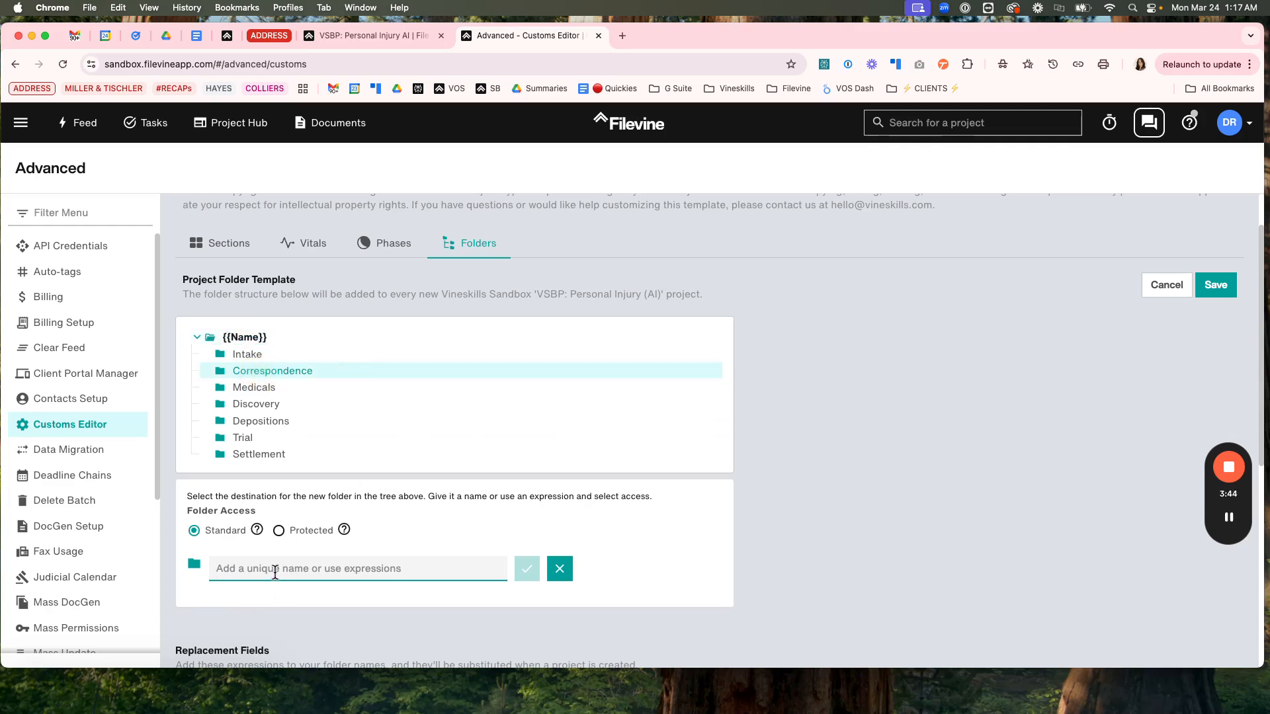
text(Client)
key(Return)
text(Insurance)
key(Return)
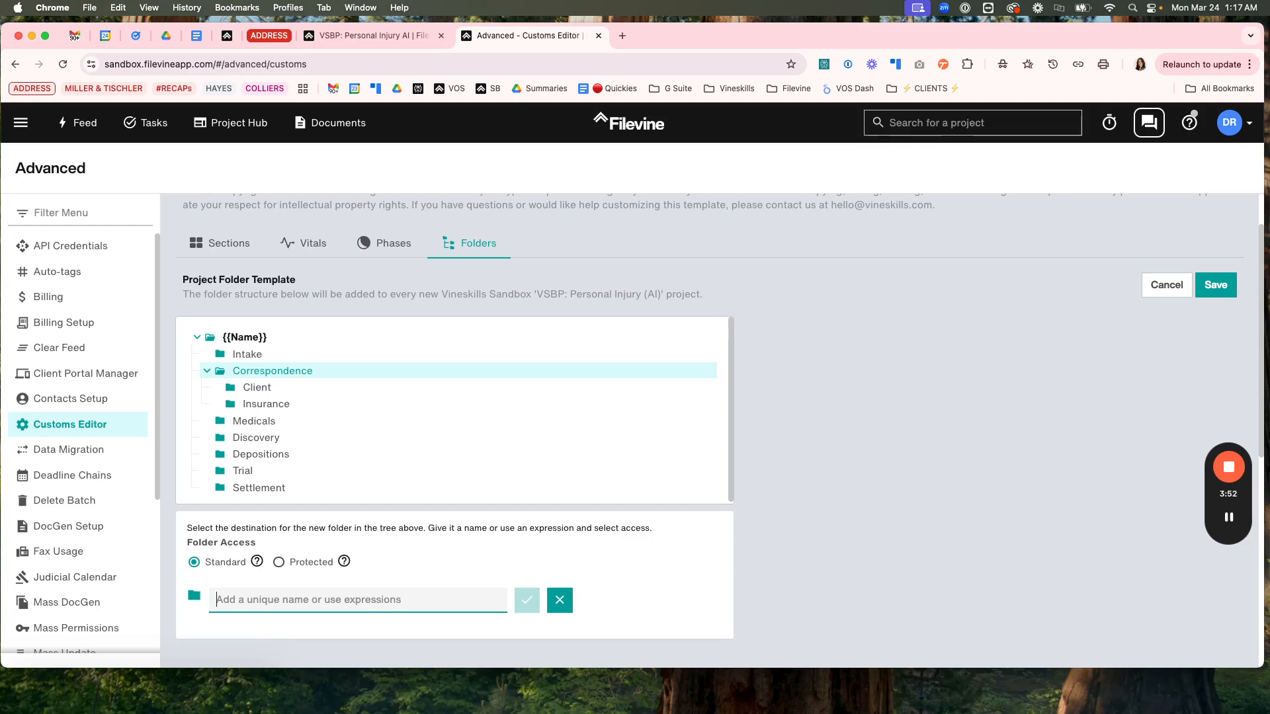
text(Defense)
key(Return)
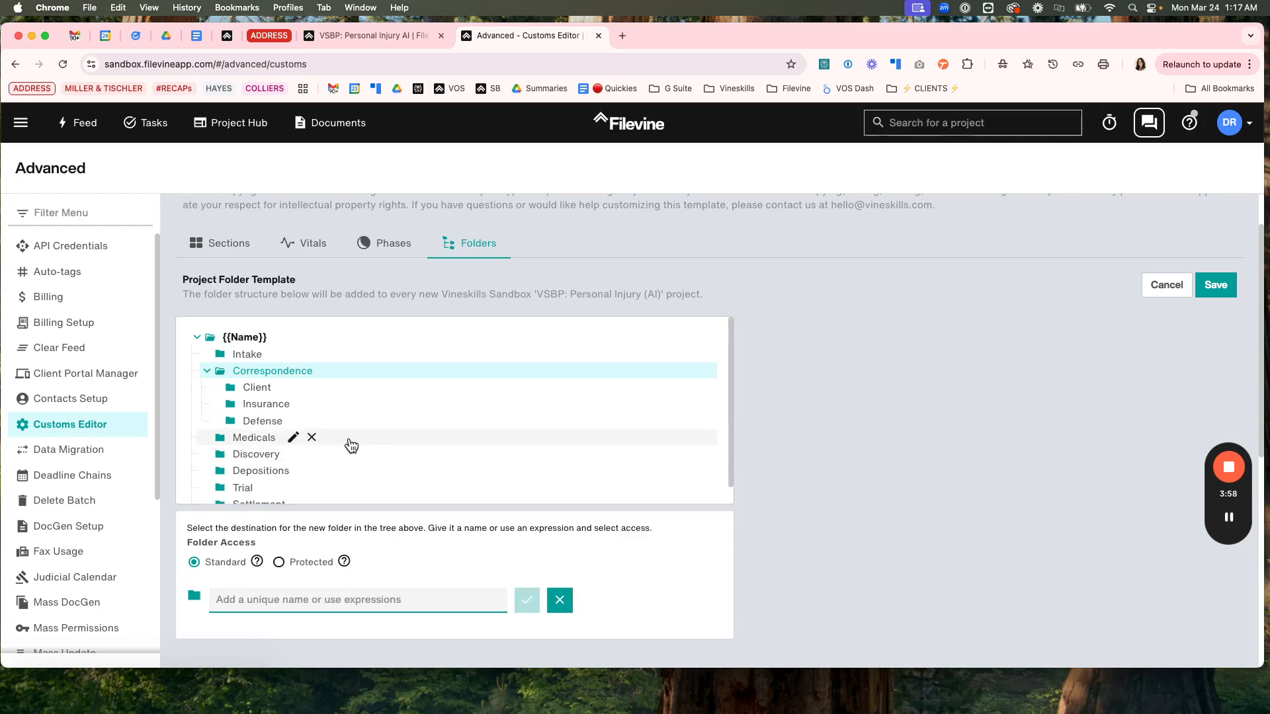
- Add standard subfolders named Medical Requests and Medical Records under the template's Medicals folder
click(254, 438)
click(261, 604)
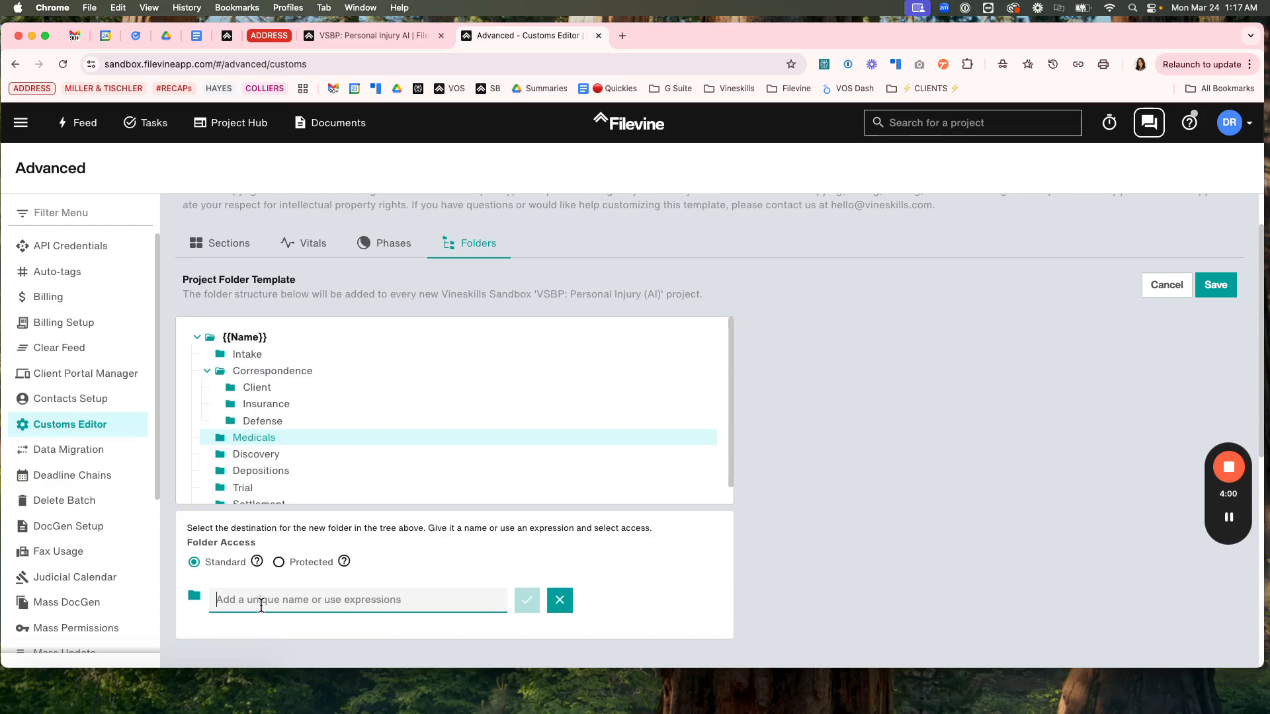
text(Medical Requests)
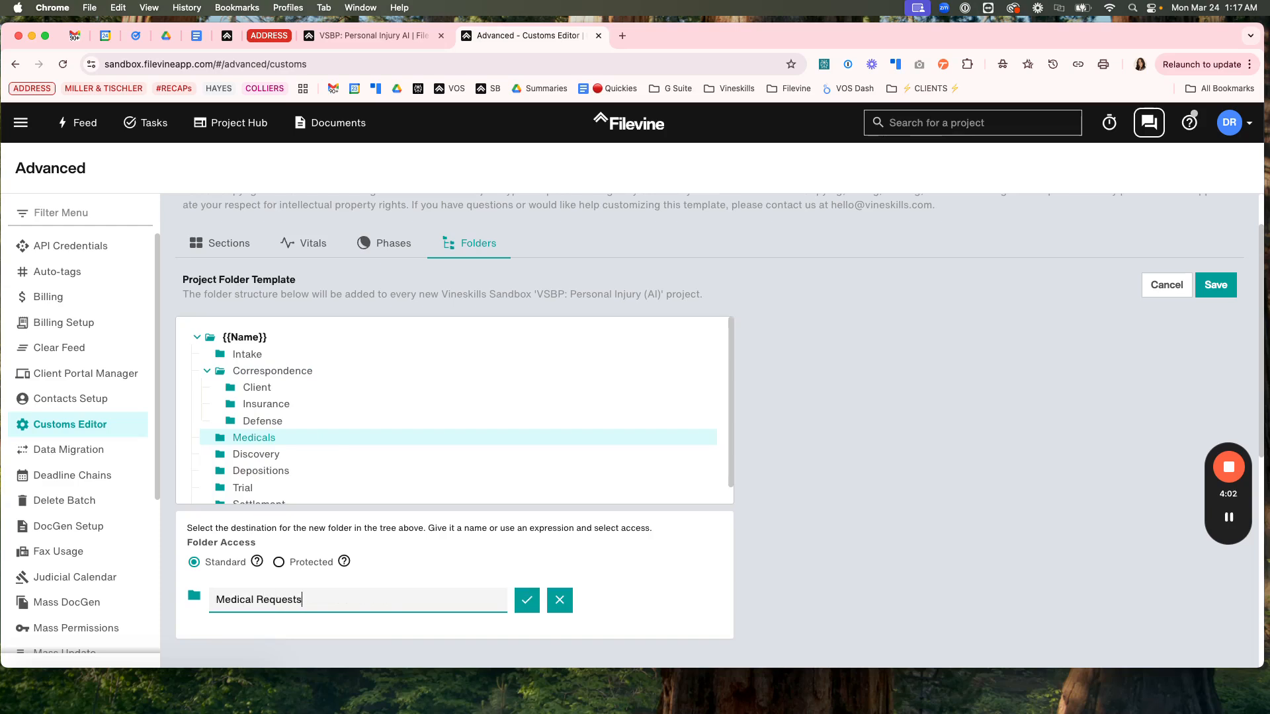
key(Return)
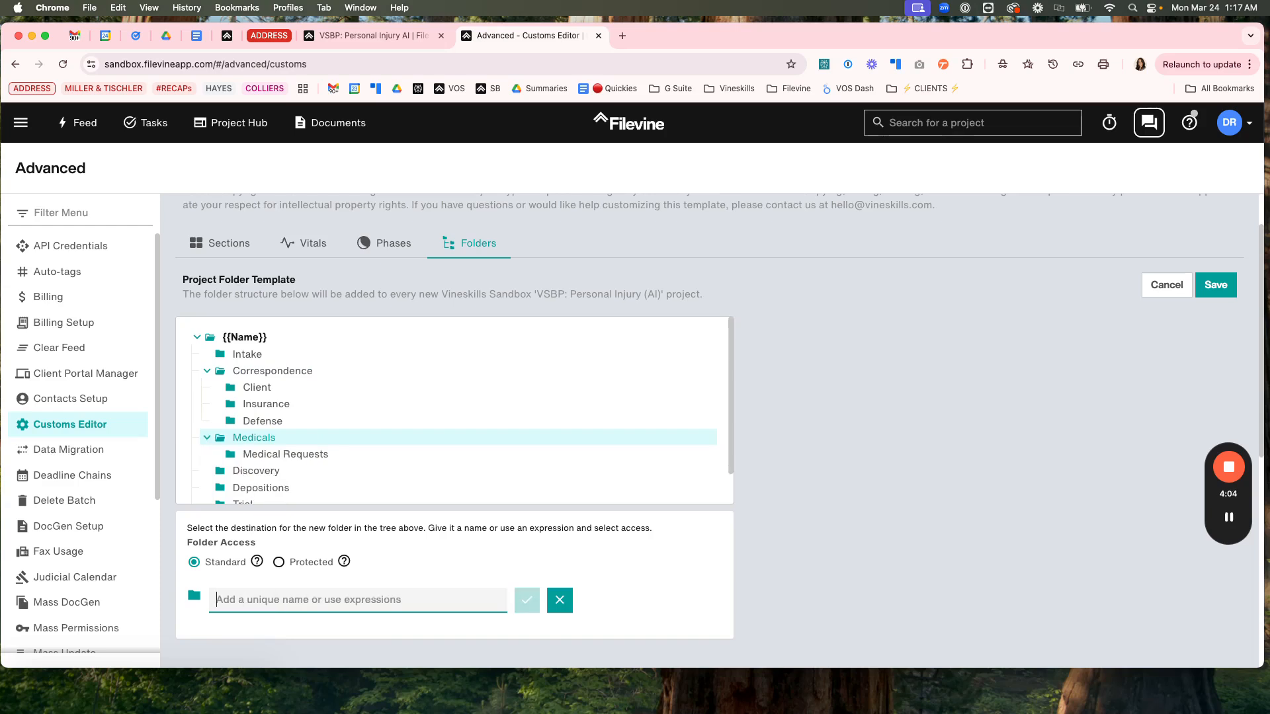
text(Medical Records)
key(Return)
- Add two more standard subfolders, Bills and Medical Summaries, under the Medicals folder
text(Bill)
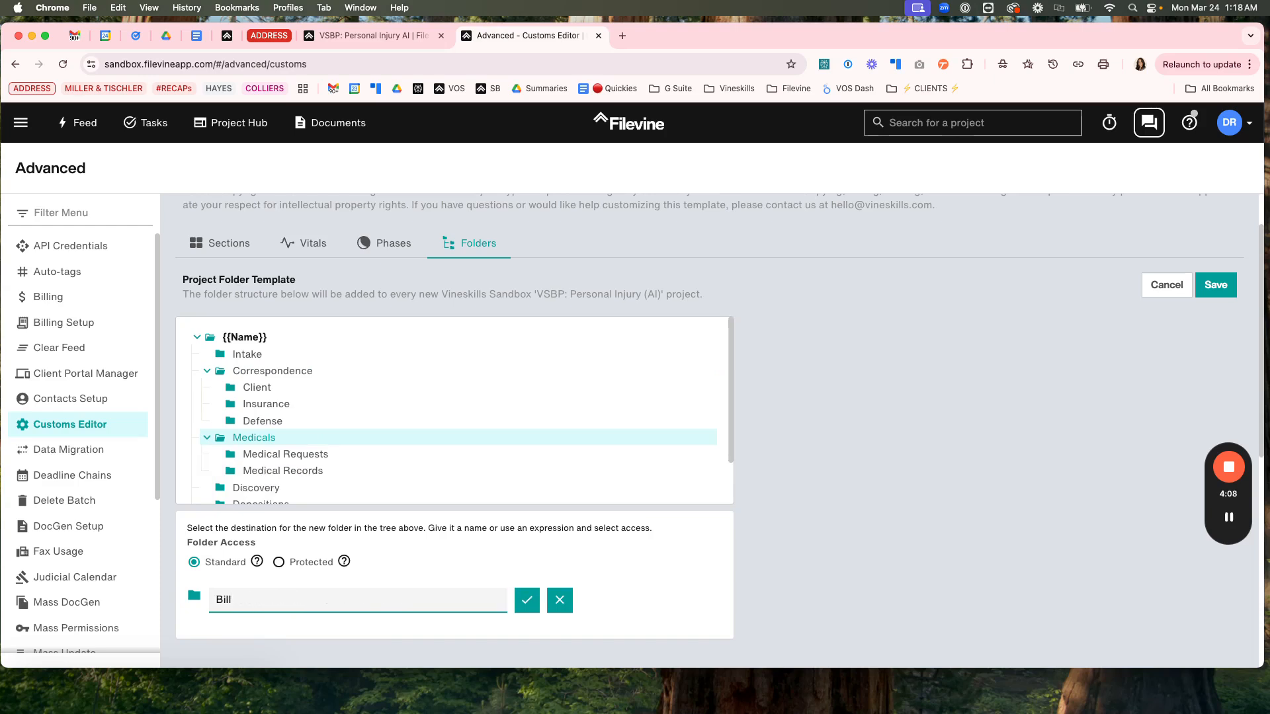
text(s)
key(Return)
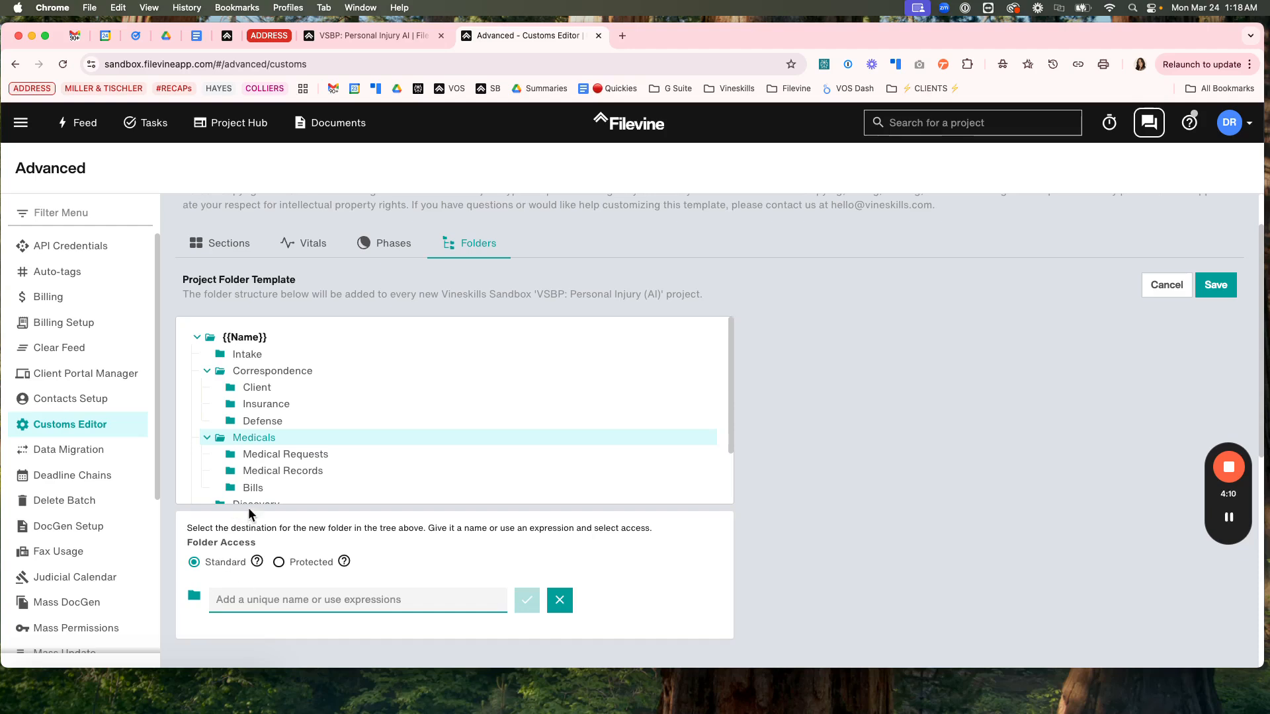
scroll(574, 471, down, 2)
scroll(573, 472, down, 1)
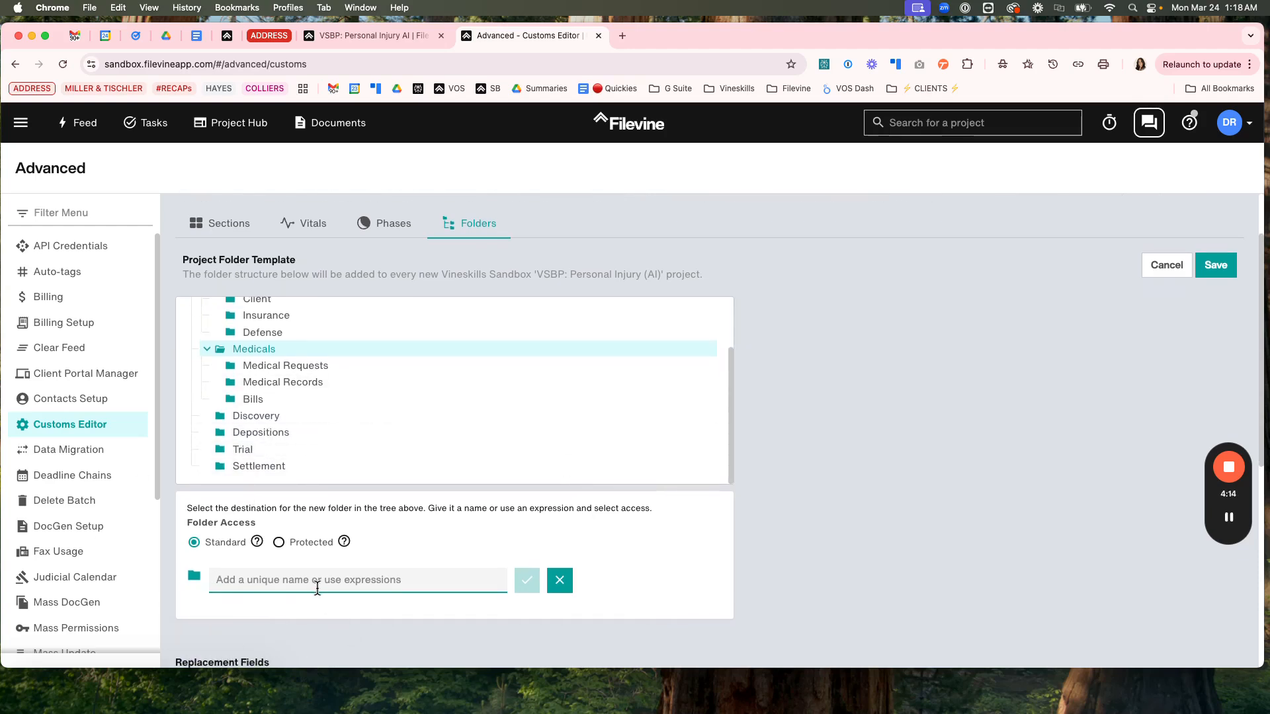
text(Medical Summaries)
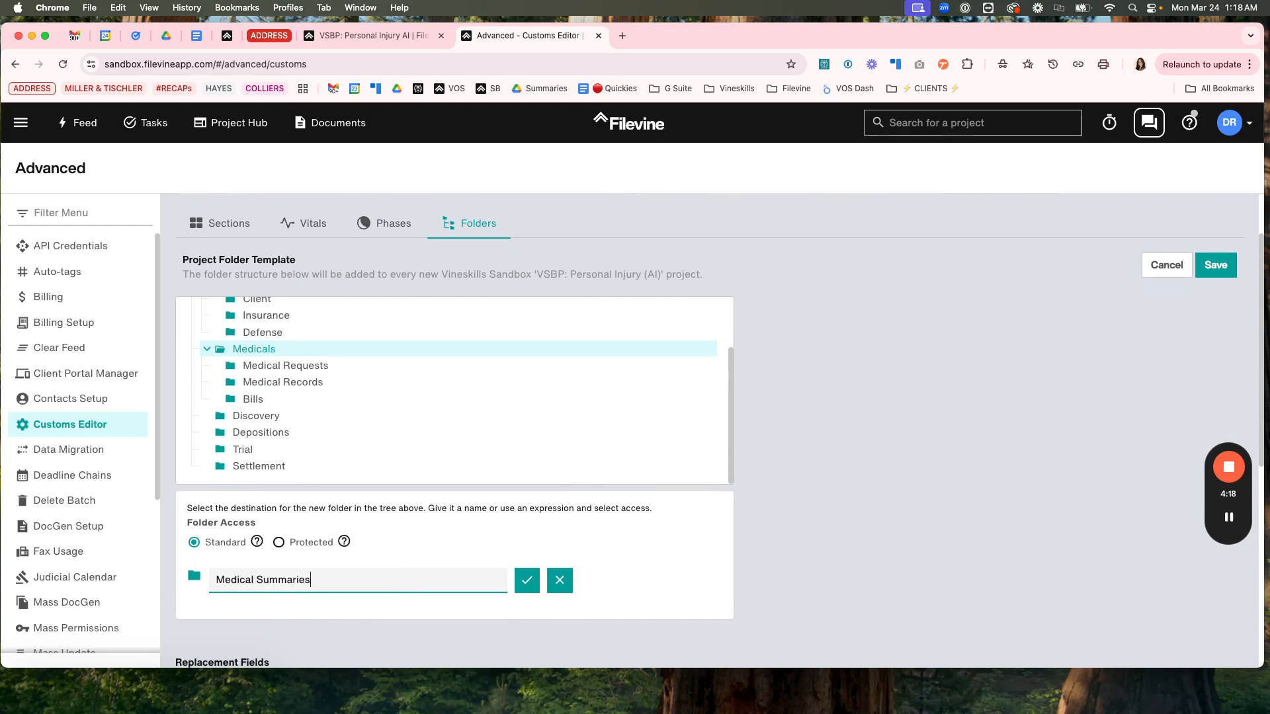
key(Return)
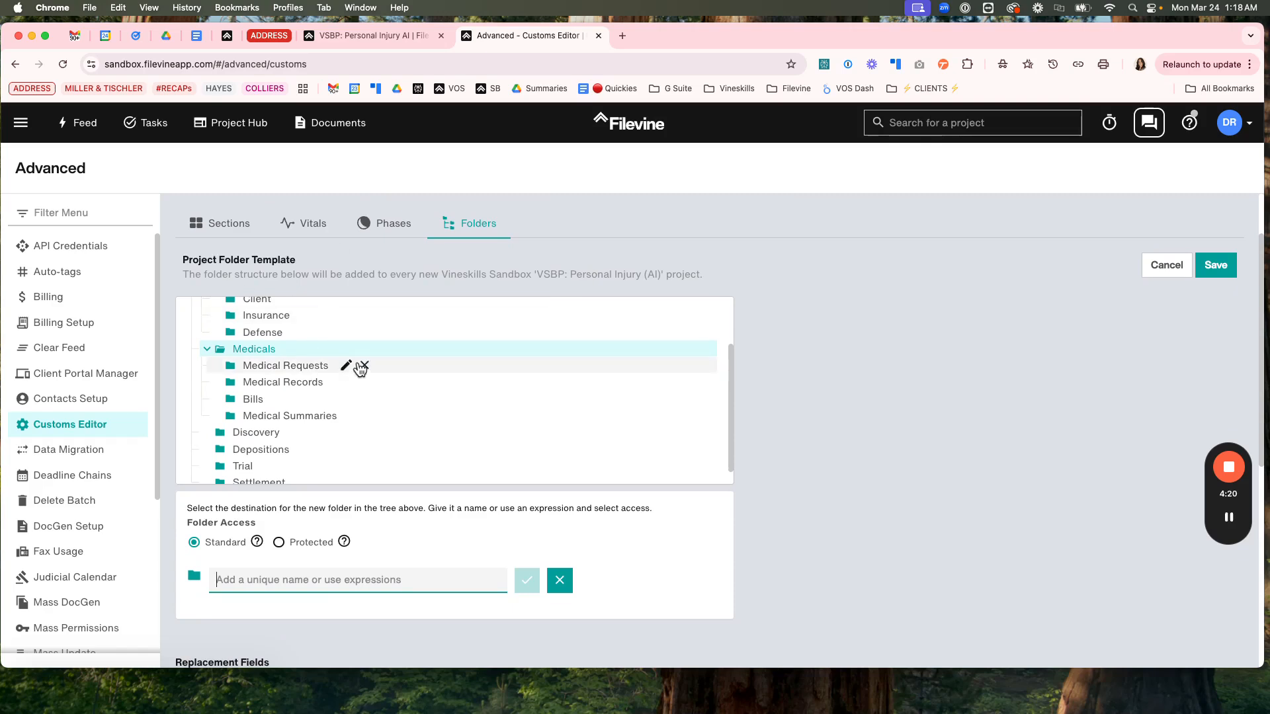
- Add standard subfolders named Plaintiffs Requests and Plaintiffs Responses under the template's Discovery folder
scroll(274, 430, down, 1)
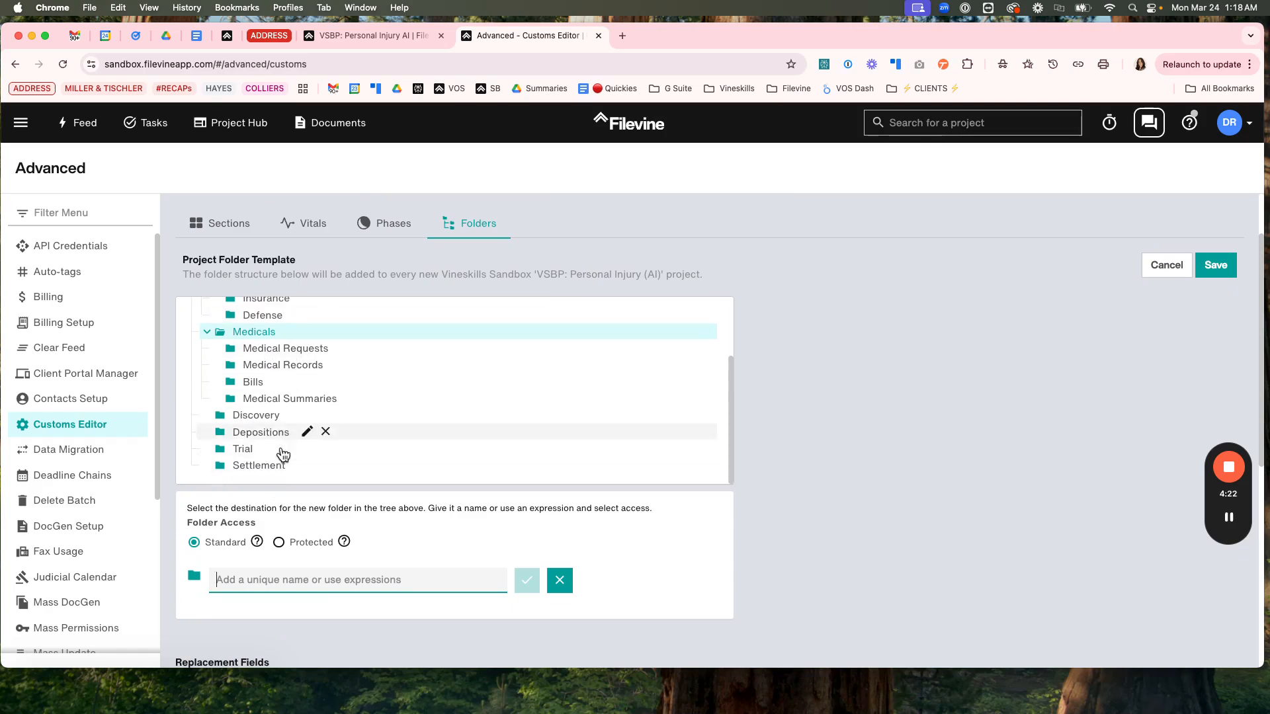
click(242, 418)
click(273, 580)
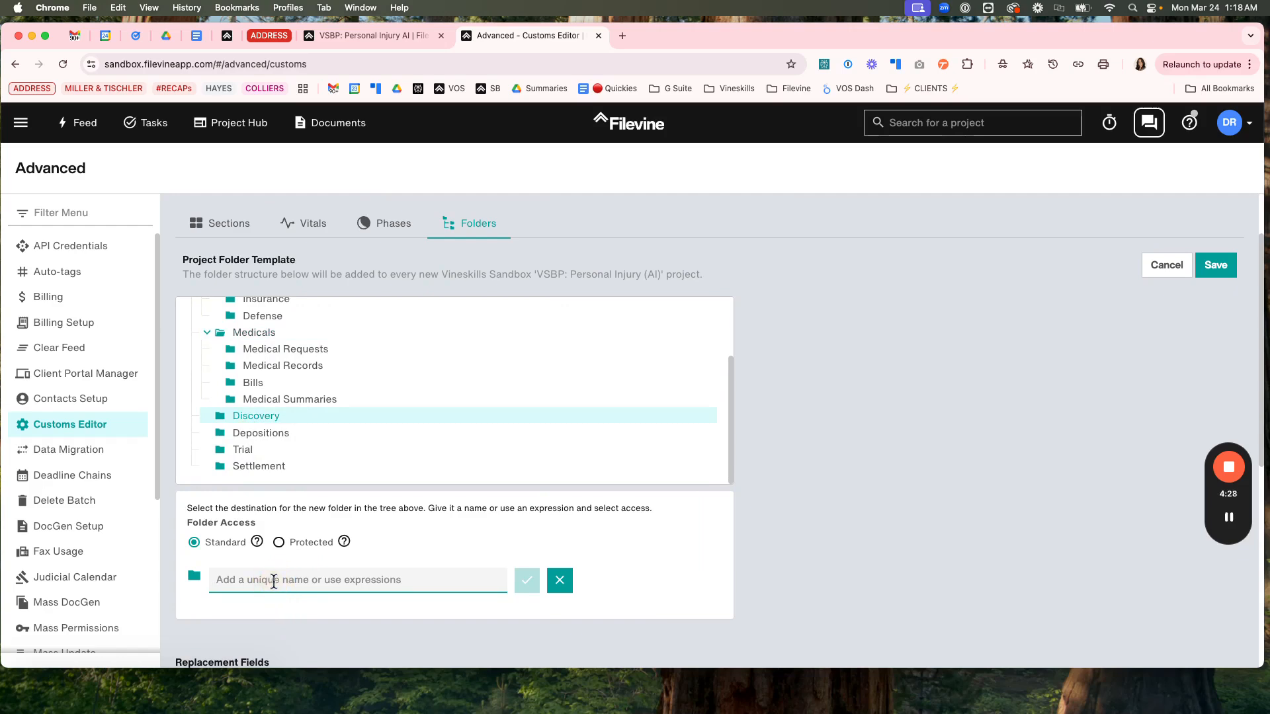
text(Plainti)
text(ff)
text(s Requests)
key(Return)
text(Plaintiffs ResponsesD)
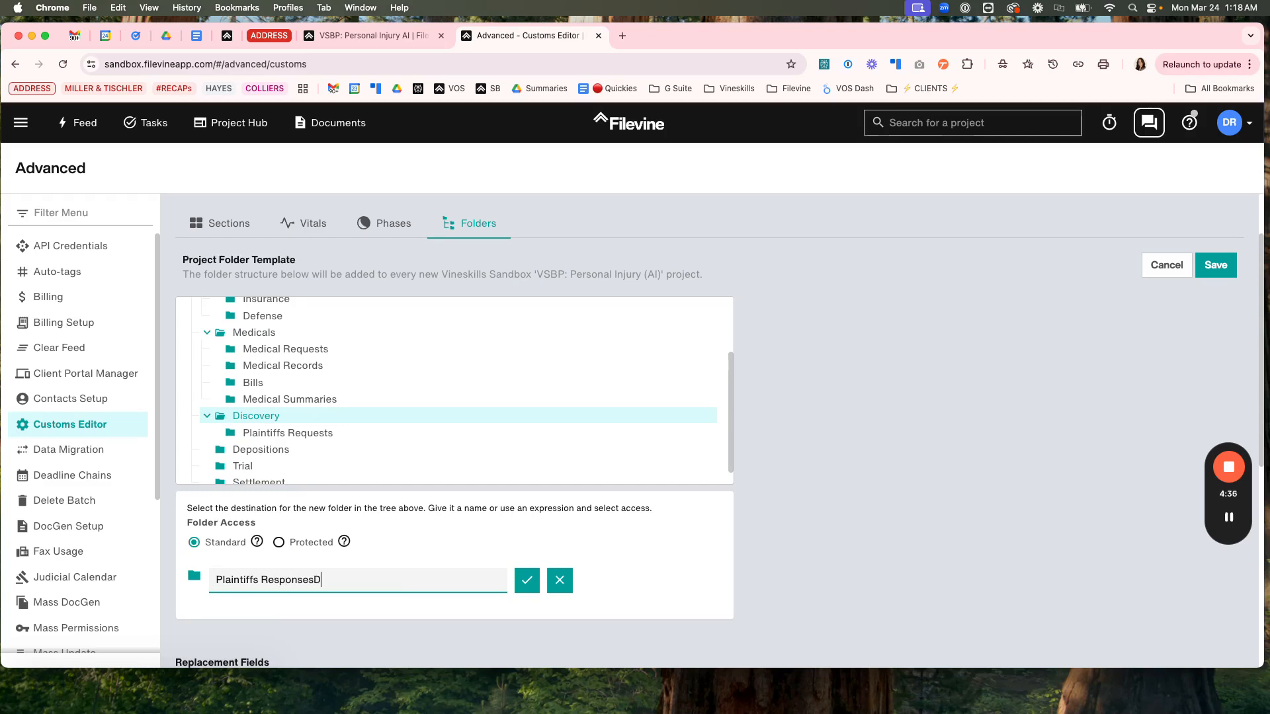
key(BackSpace)
key(Return)
- Add standard subfolders named Defendants Requests and Defendants Responses under the Discovery folder
text(Defendants Rqquets)
key(BackSpace)
key(BackSpace)
text(sts)
key(Return)
text(Defen)
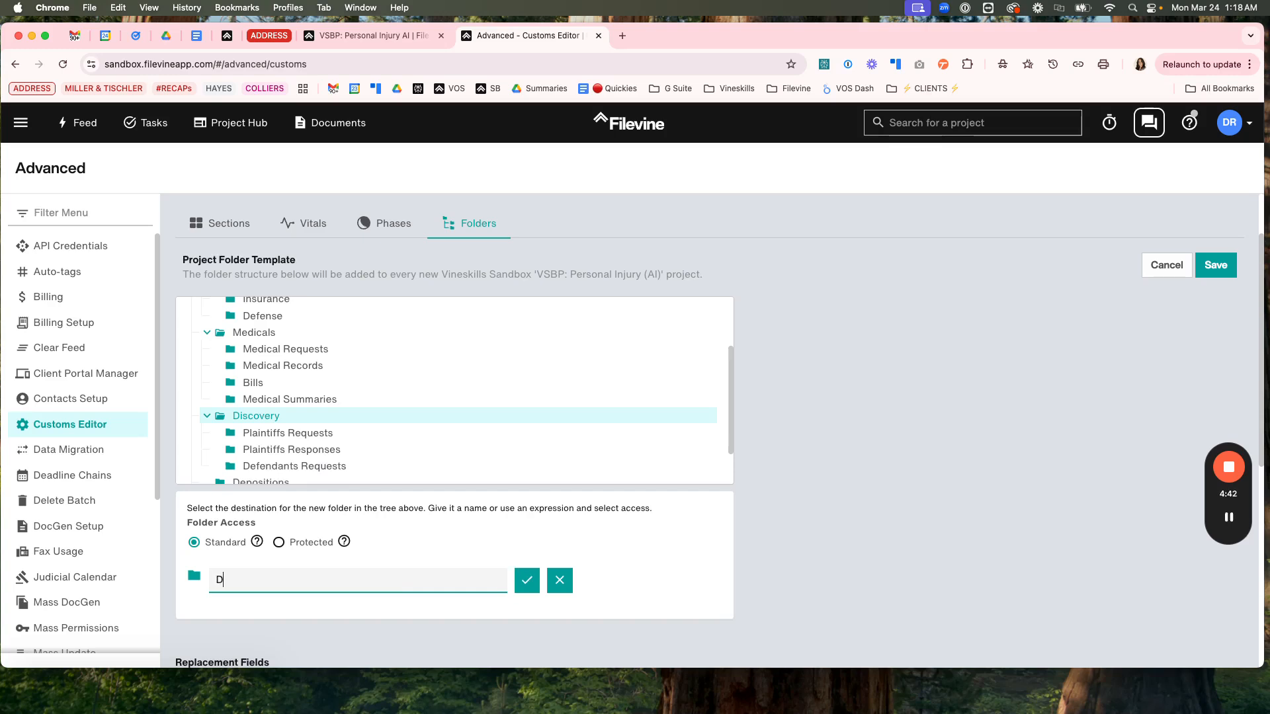
text(dants Responses)
key(Return)
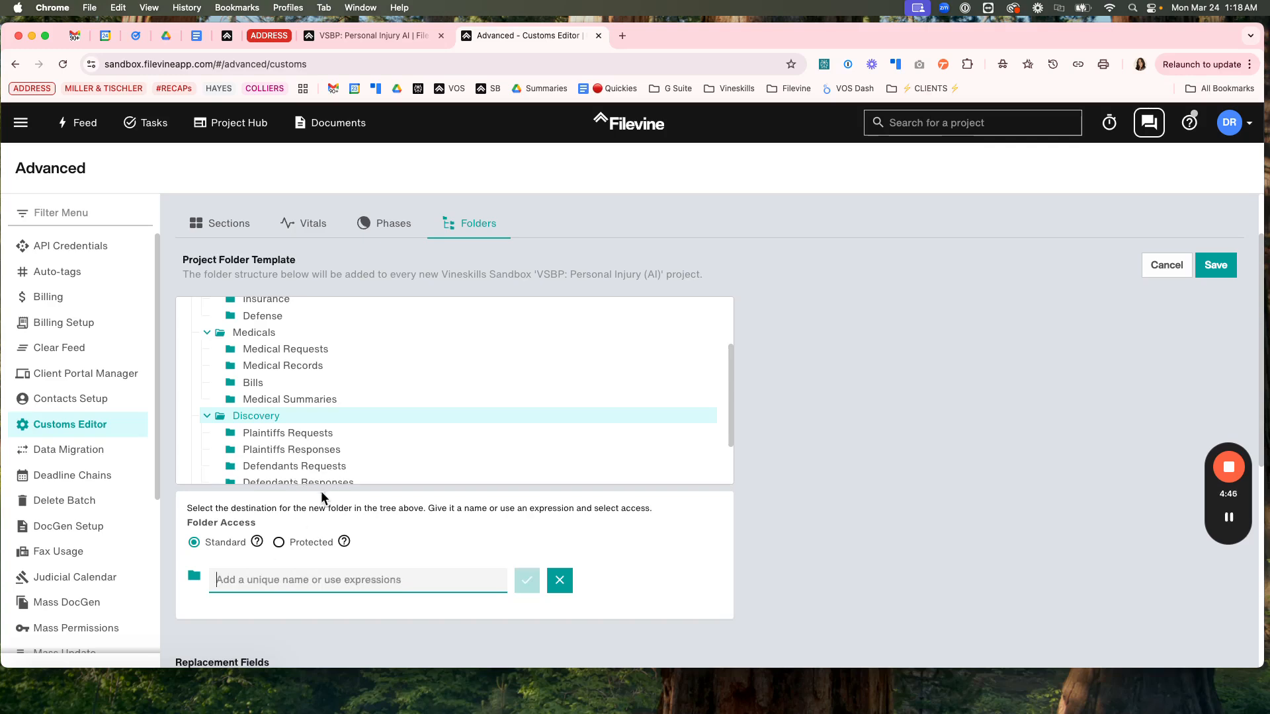
- Add a standard subfolder named Expenses directly under the template's {{Name}} root
scroll(485, 438, down, 2)
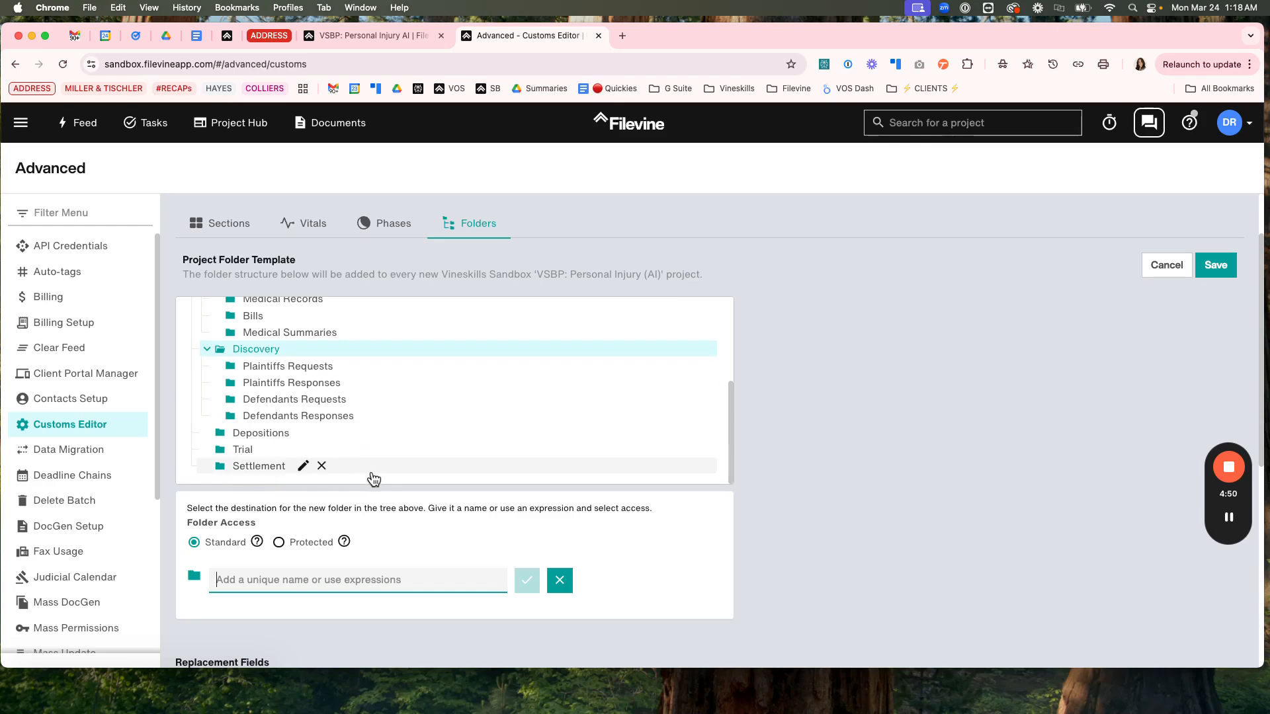
scroll(326, 417, up, 5)
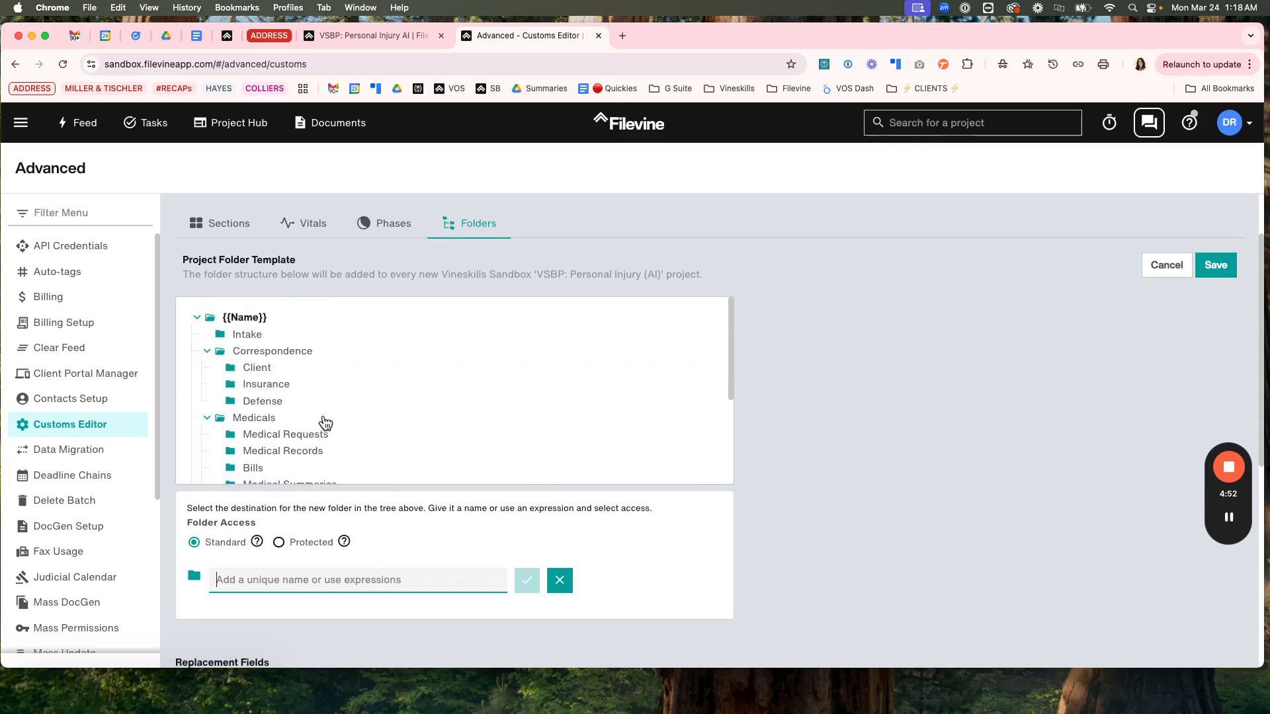
click(226, 320)
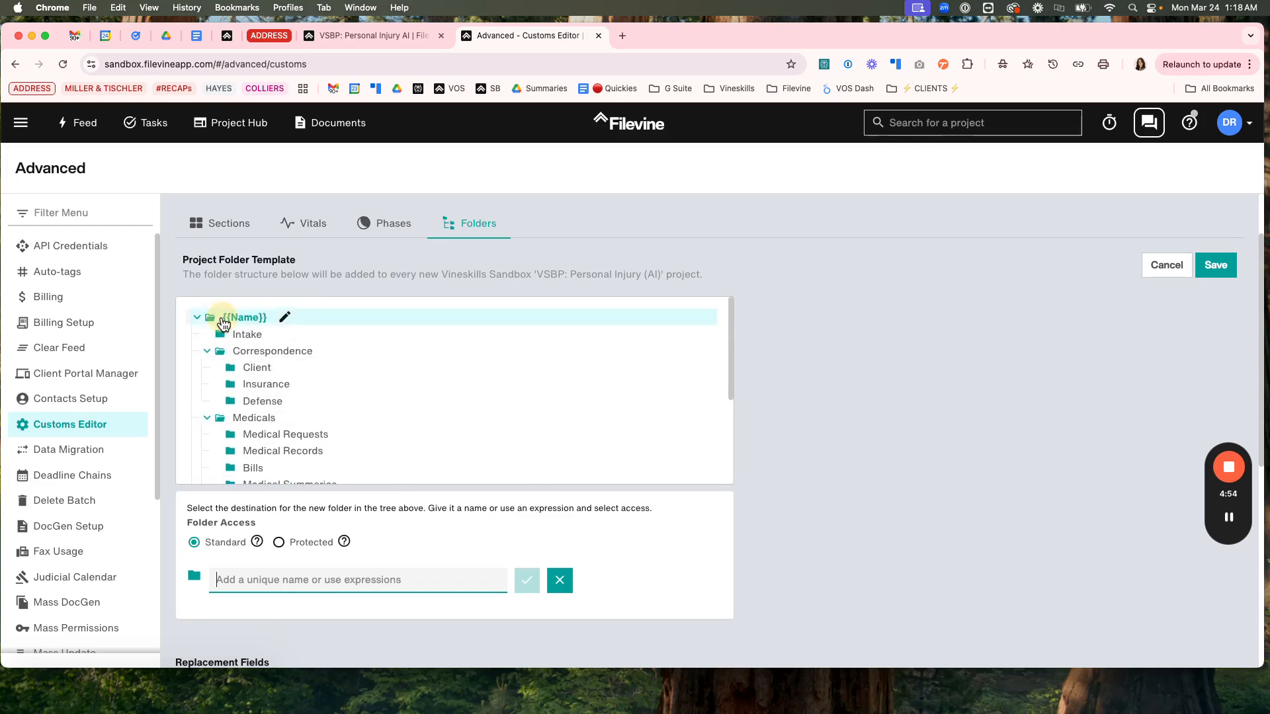
text(Expenses)
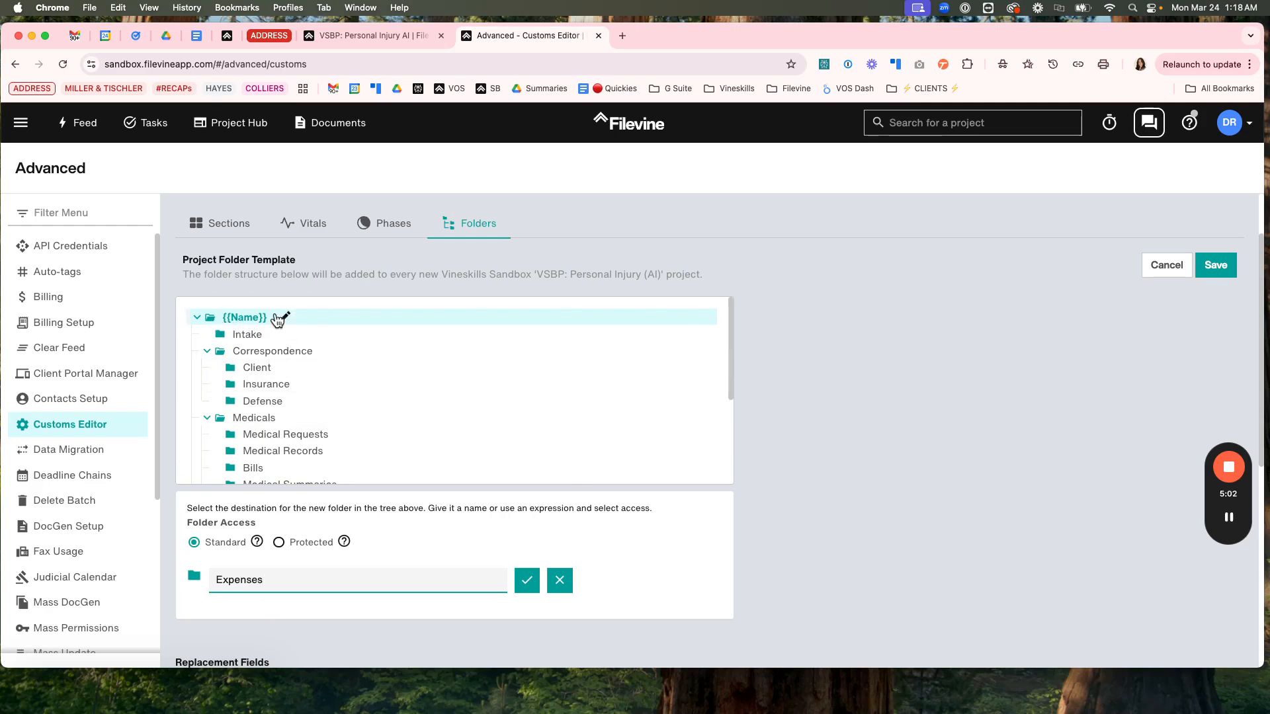
click(528, 588)
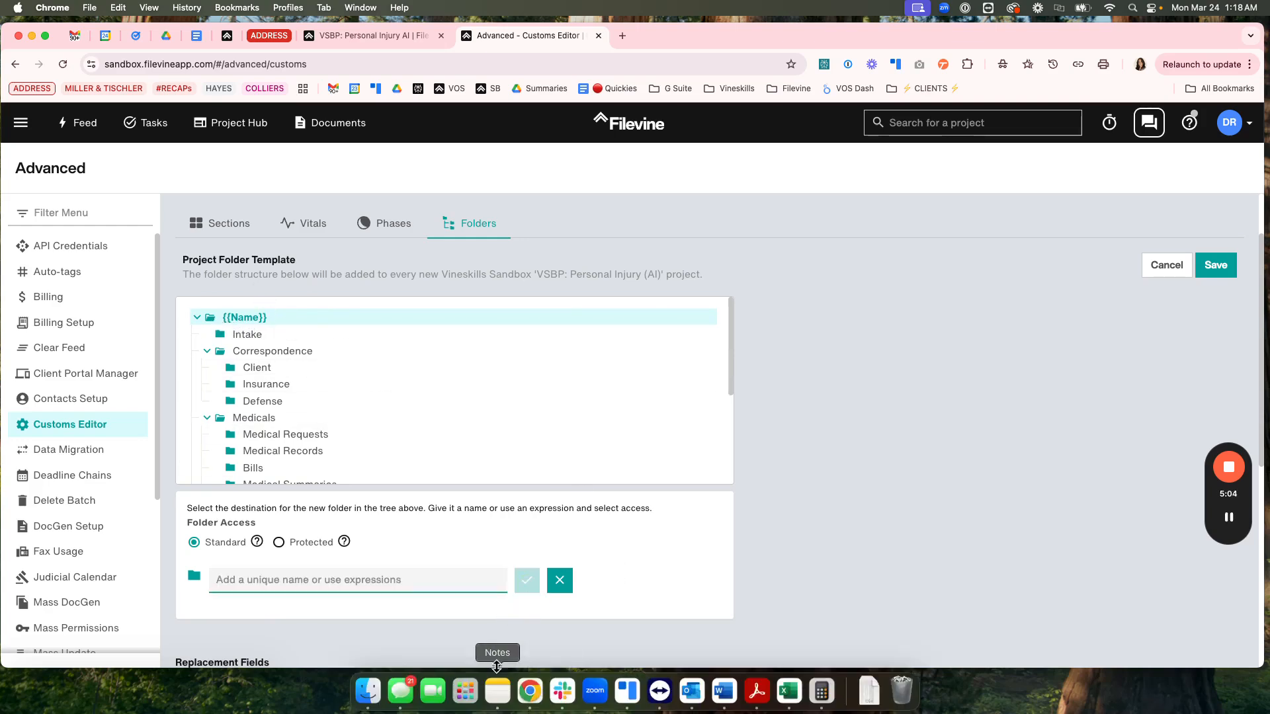
- Review the template's full folder tree against the existing project's Documents folder, and read the instructions for adding a new folder
scroll(331, 410, down, 5)
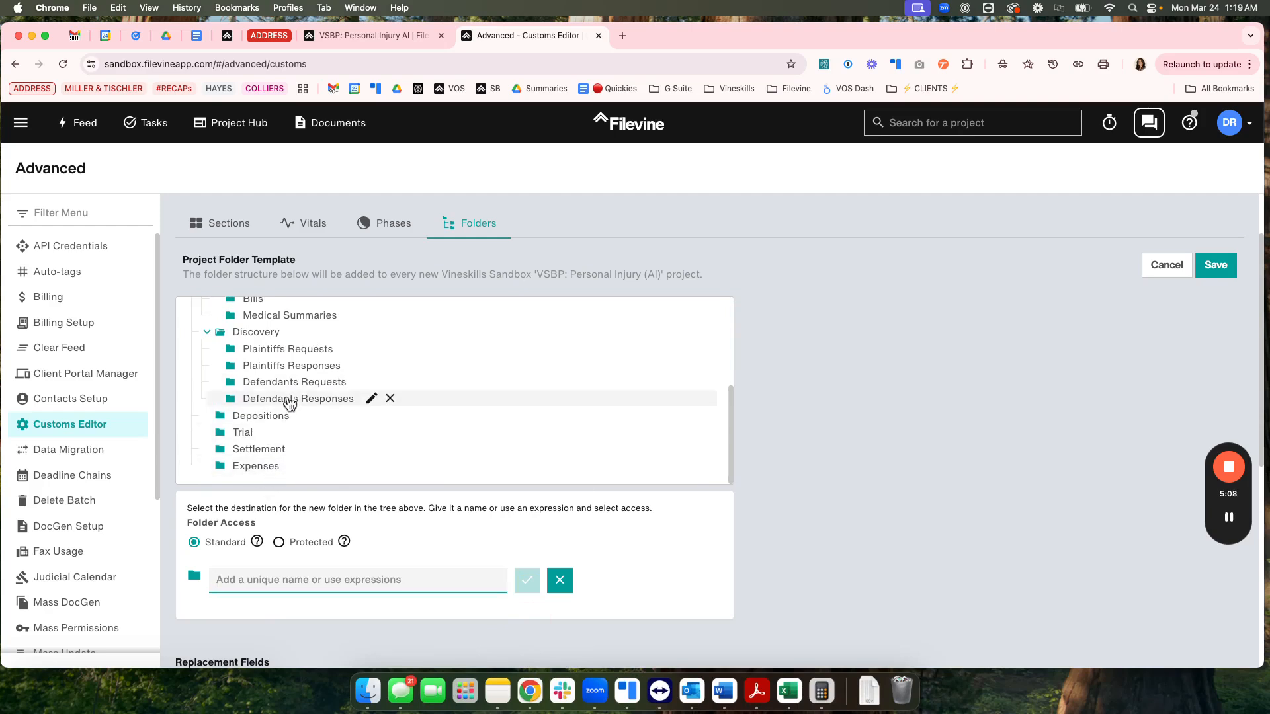
scroll(324, 380, up, 5)
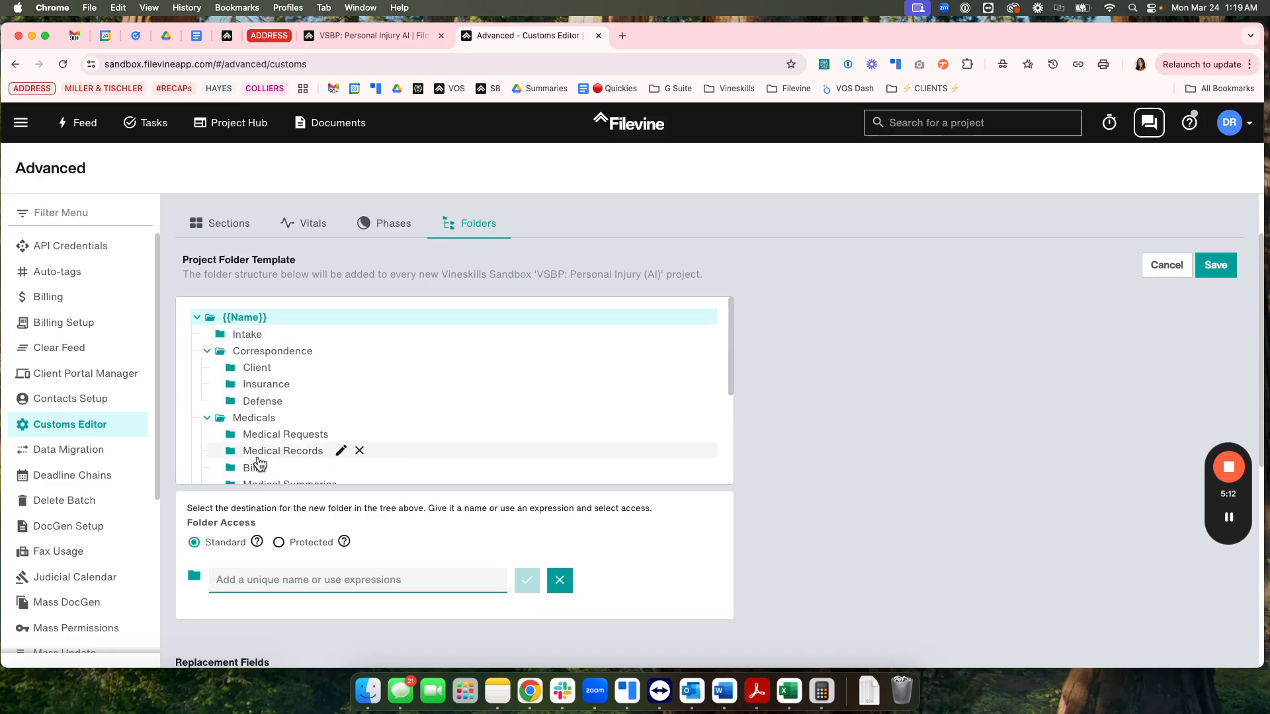
scroll(258, 462, down, 2)
scroll(258, 462, down, 4)
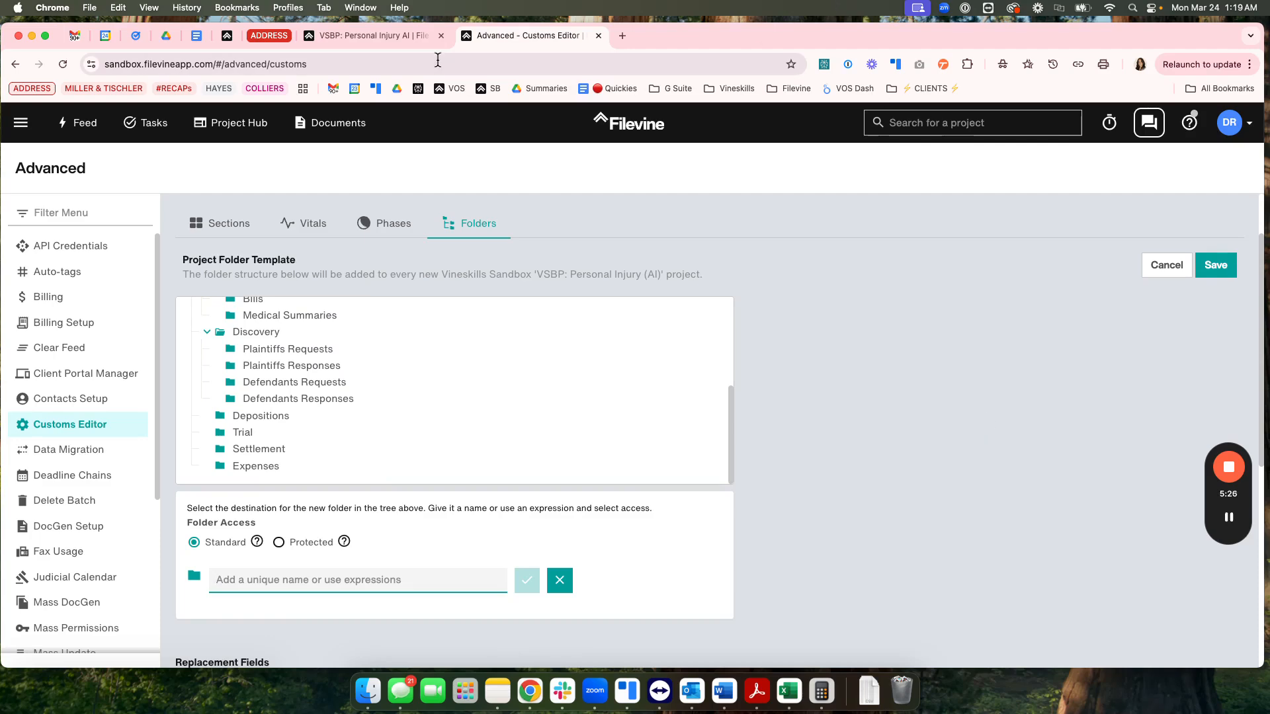
click(377, 35)
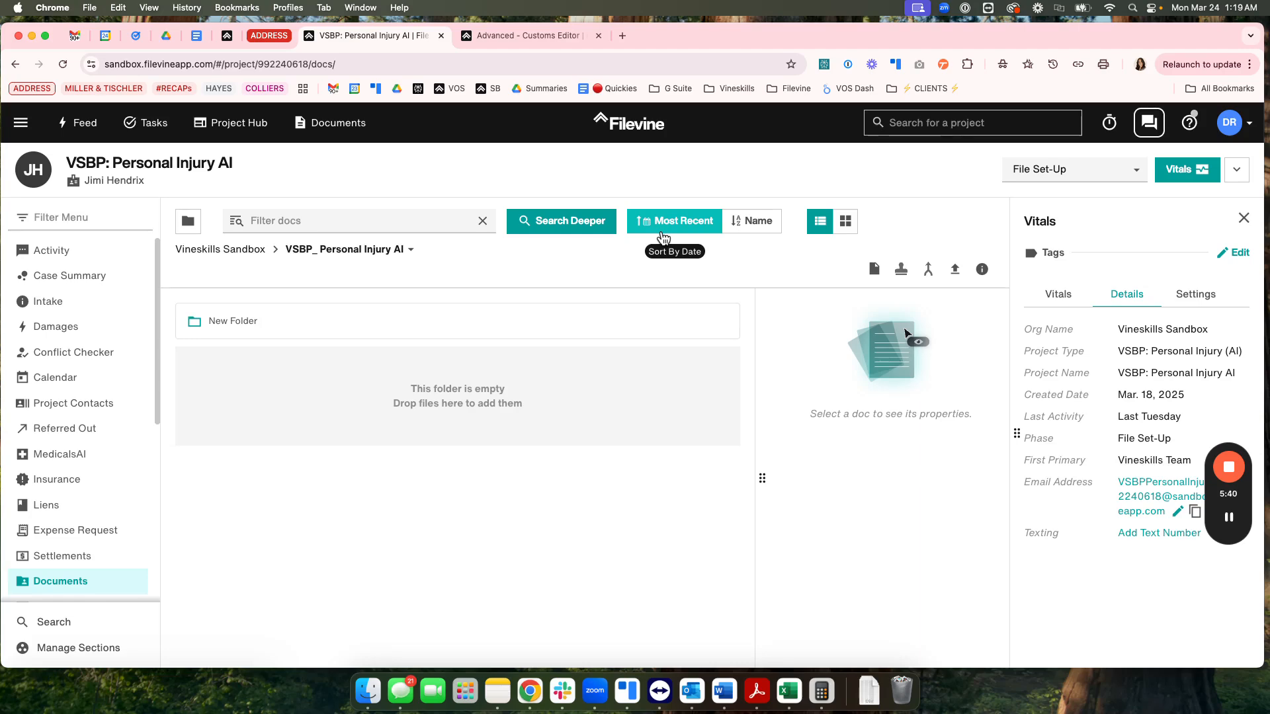
click(529, 37)
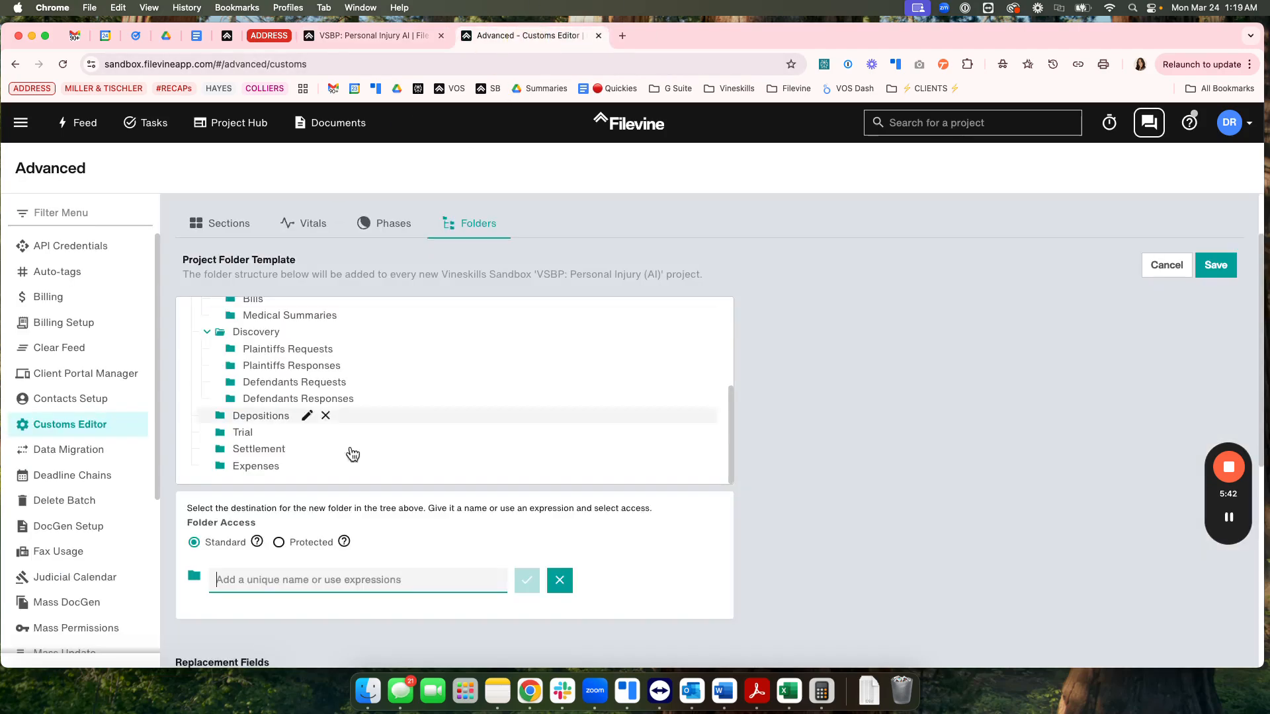
scroll(383, 403, up, 5)
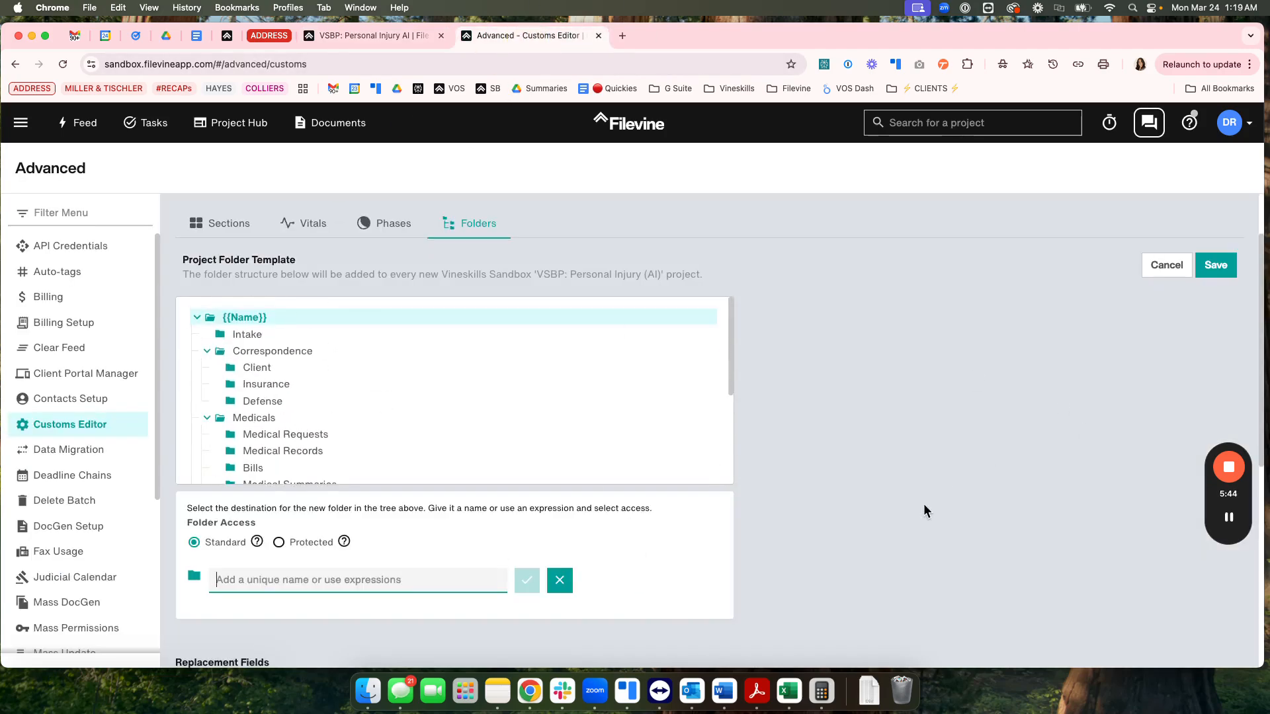
scroll(926, 509, down, 5)
scroll(260, 245, up, 2)
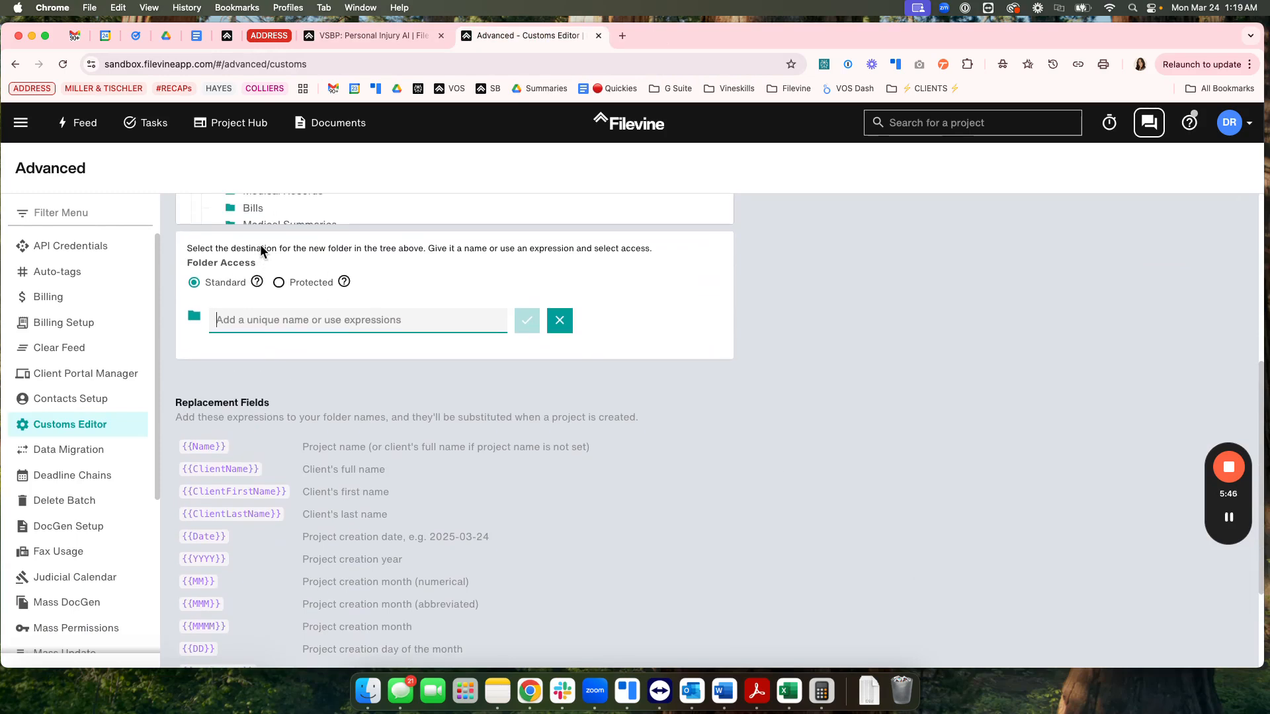
drag(185, 255, 585, 267)
drag(664, 262, 665, 261)
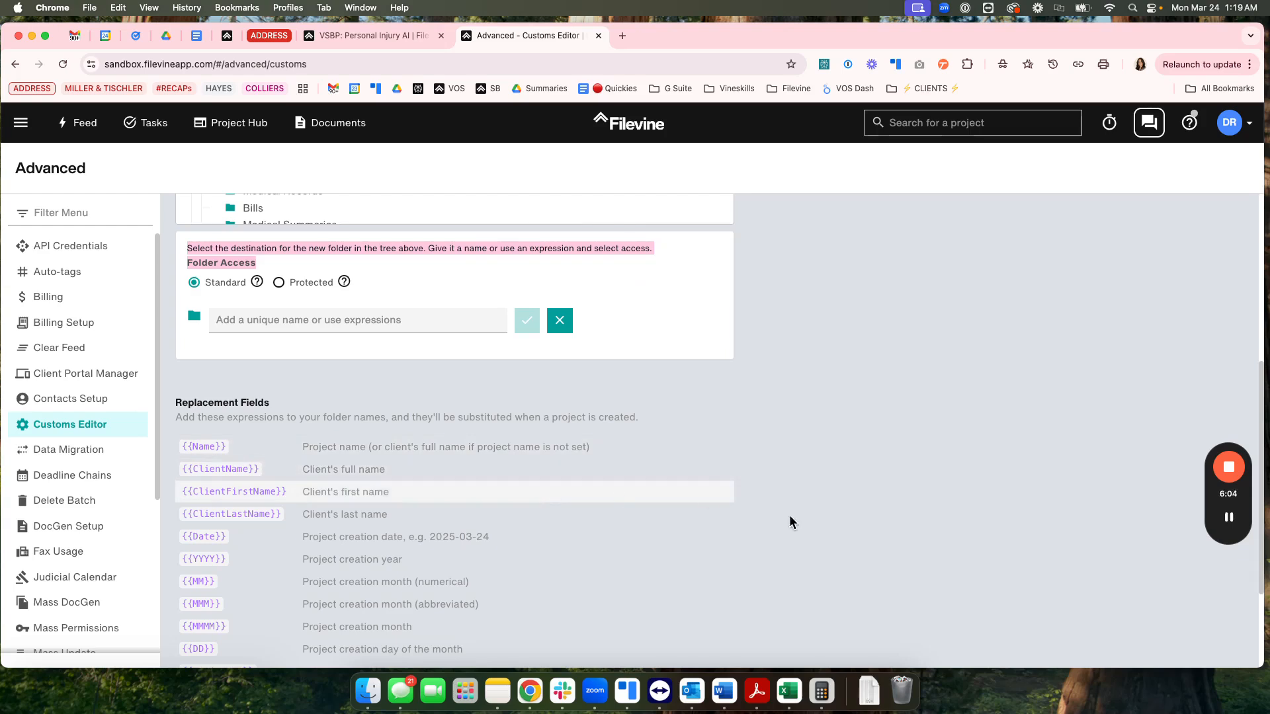
- Add a standard folder named {{ClientLastName}} Photos under the {{Name}} root, using the client's last name replacement field
scroll(784, 539, down, 3)
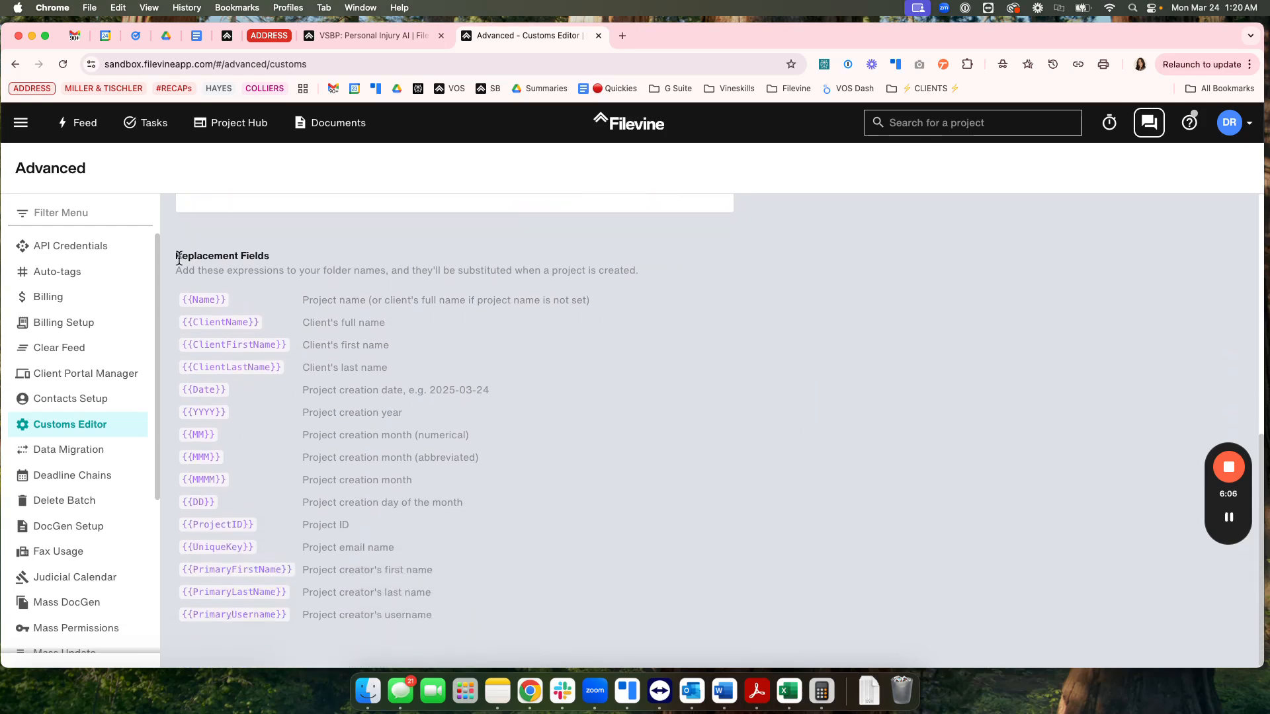
drag(176, 255, 343, 255)
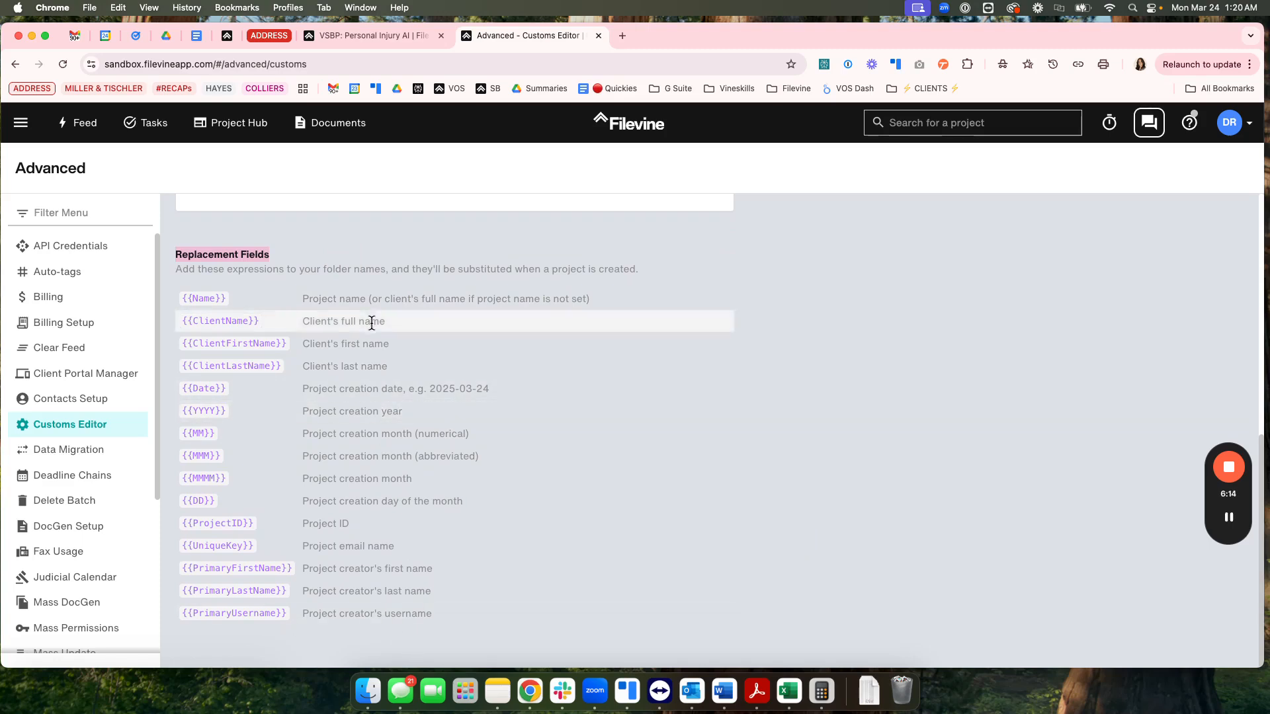
drag(283, 367, 177, 368)
key(super+c)
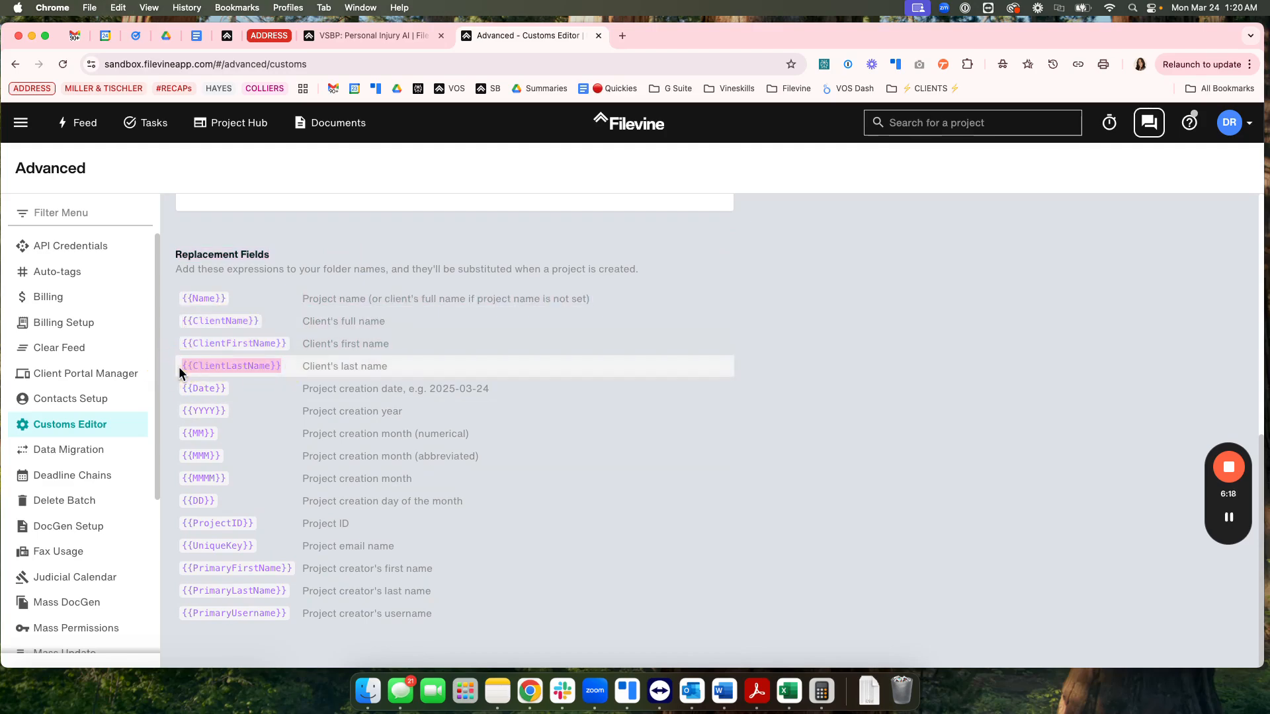
scroll(681, 356, up, 6)
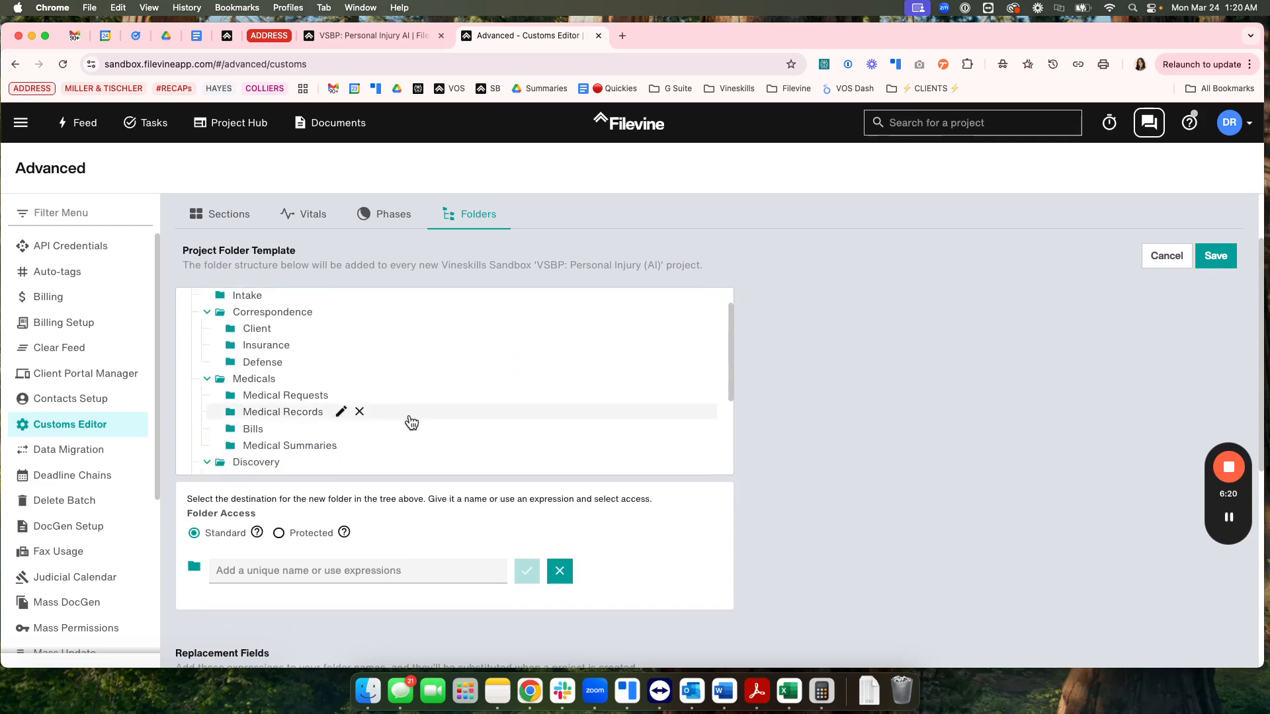
scroll(295, 390, up, 1)
click(249, 572)
key(super+v)
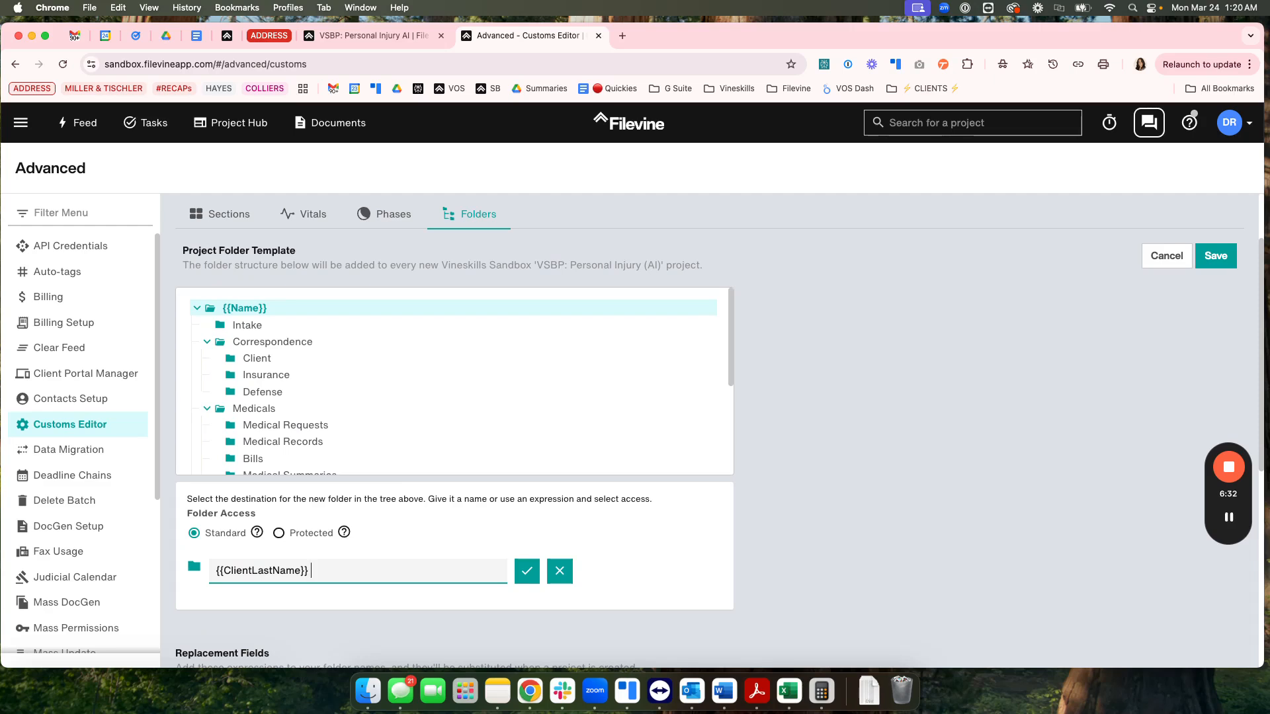
text(Photo)
click(527, 570)
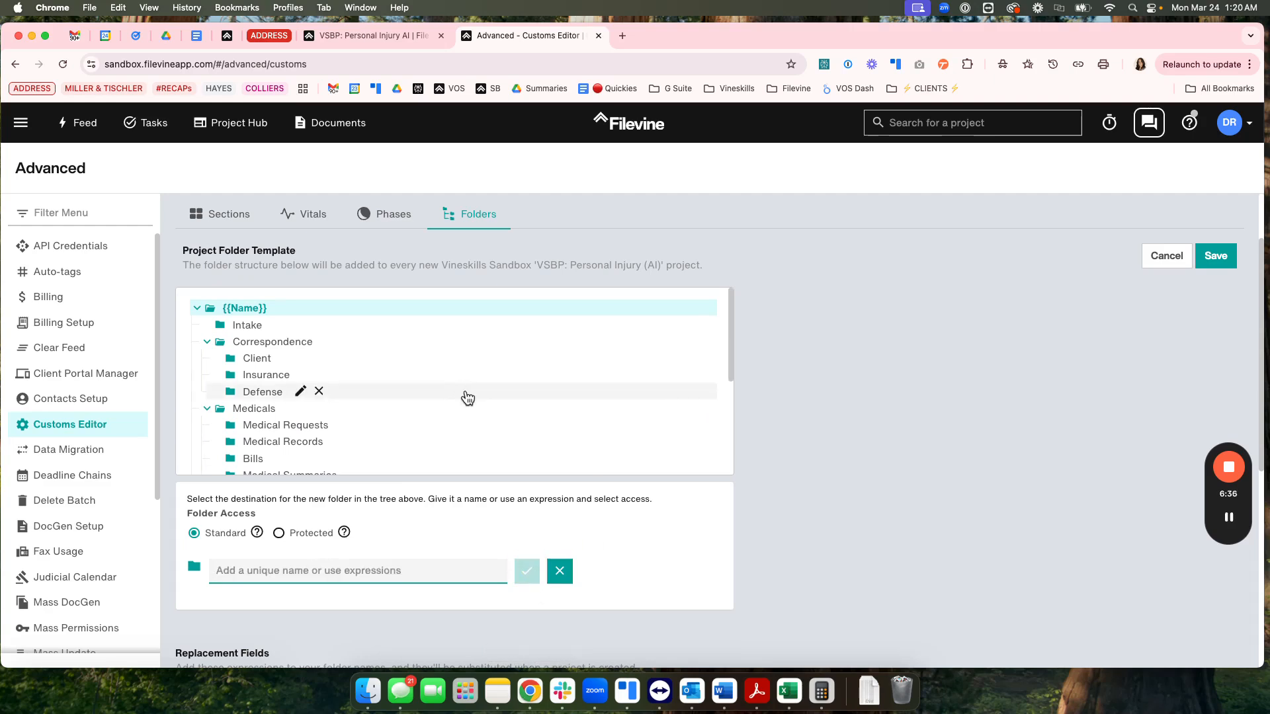
- Check the end of the template's folder tree and the replacement fields, and save the folder template
scroll(466, 403, down, 5)
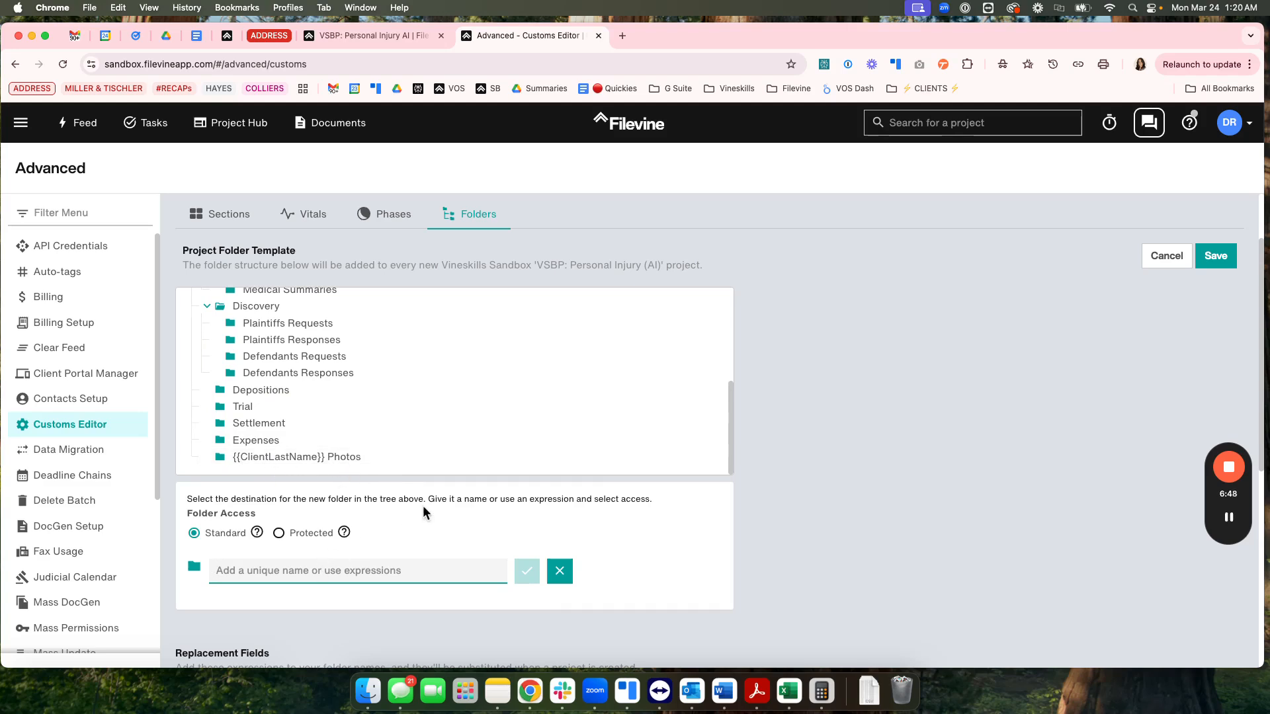
scroll(428, 556, down, 2)
scroll(426, 547, down, 5)
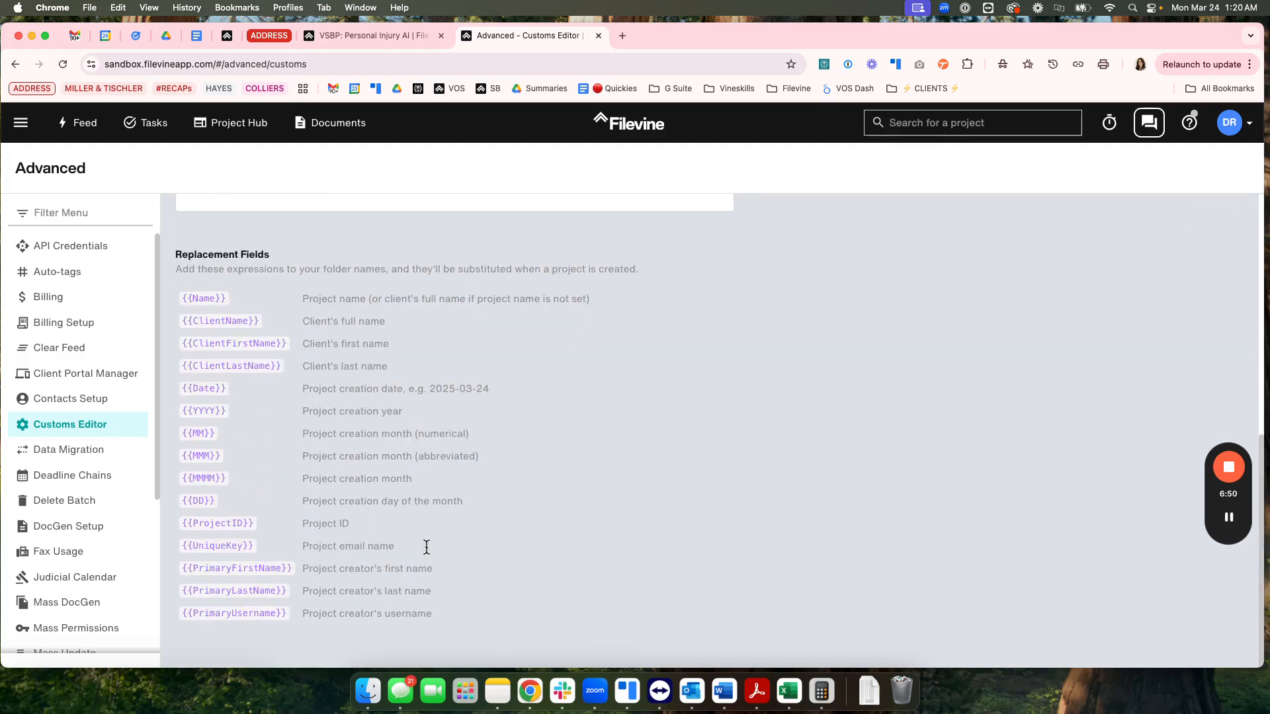
scroll(1077, 374, up, 8)
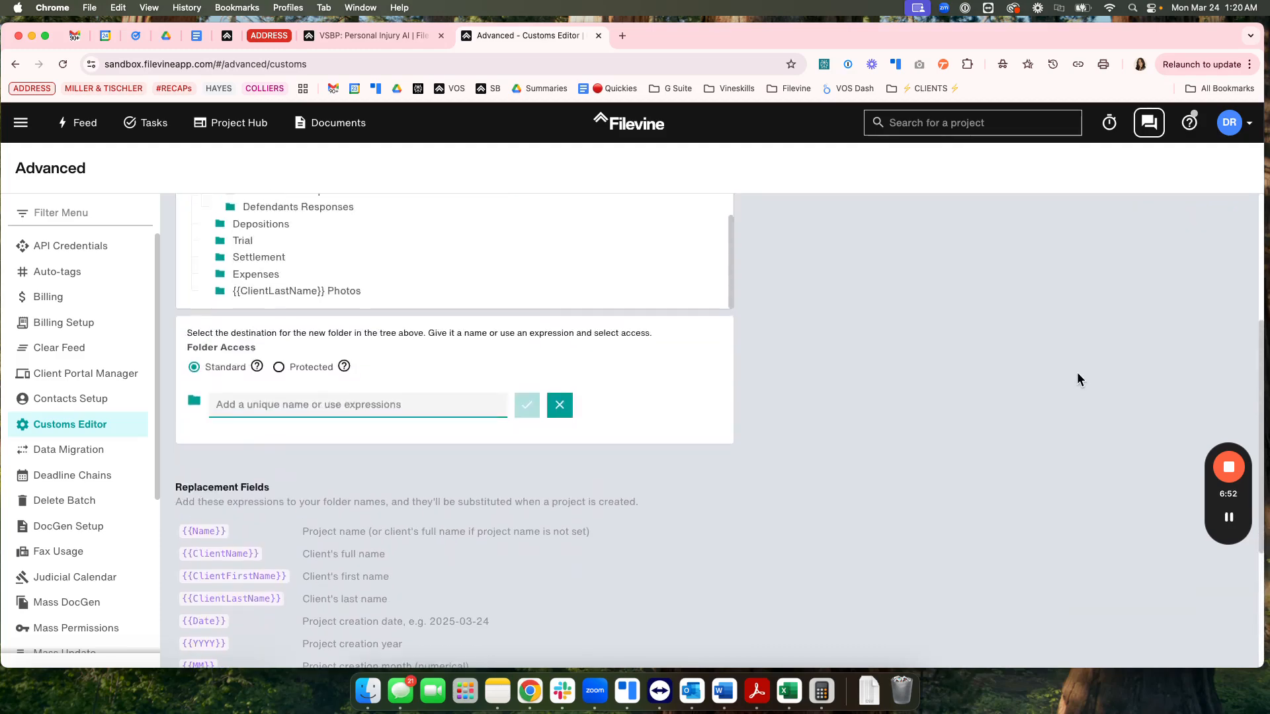
click(1216, 349)
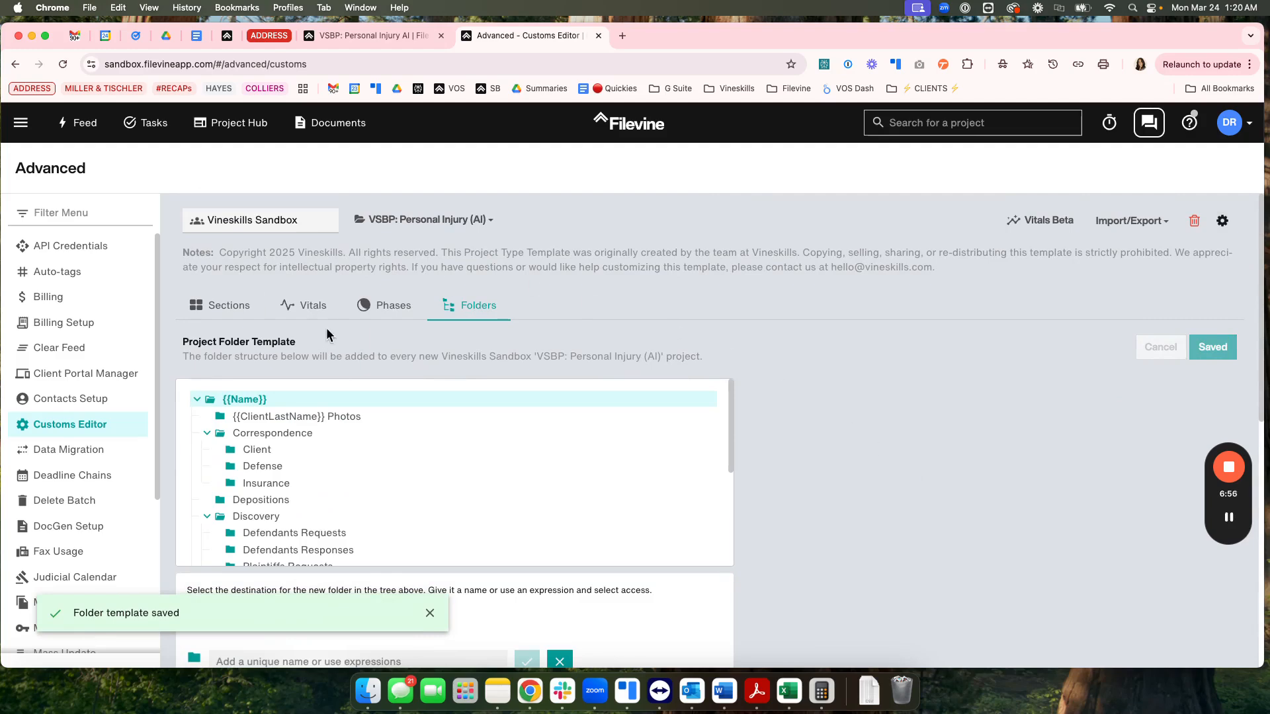
- Start a new project in the Vineskills Sandbox org with the project type VSBP: Personal Injury (AI)
click(16, 122)
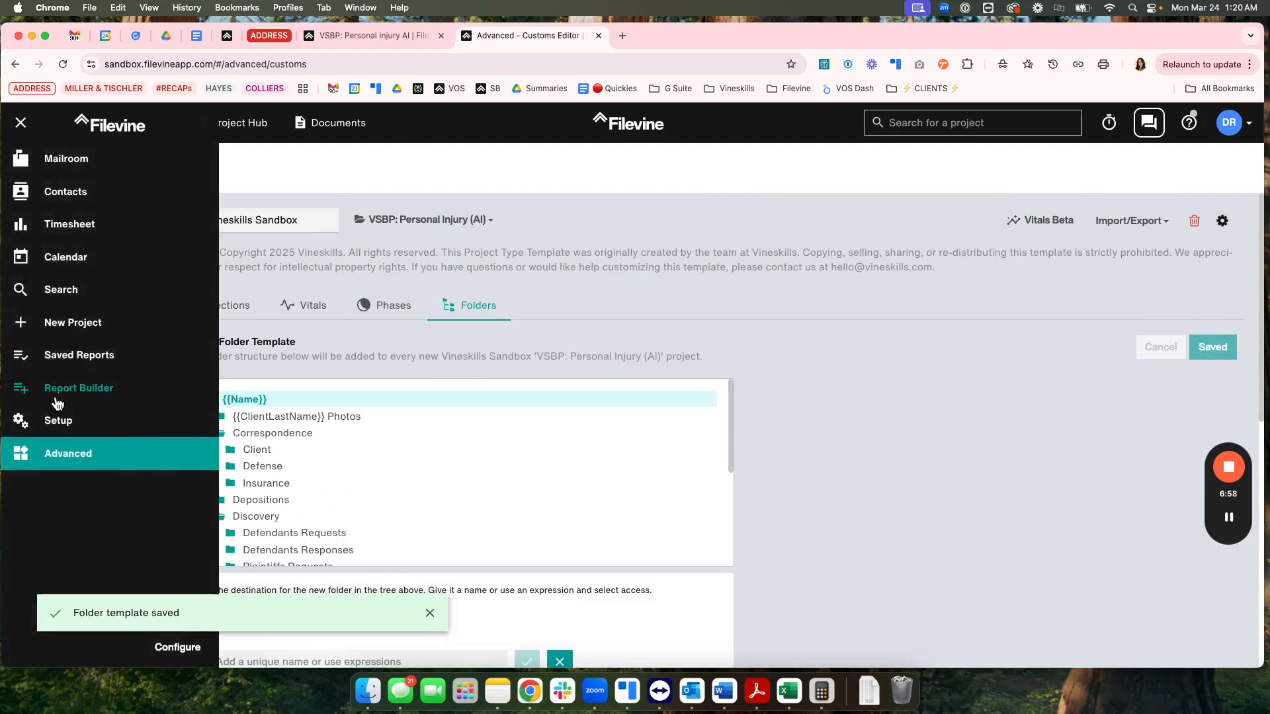
click(56, 321)
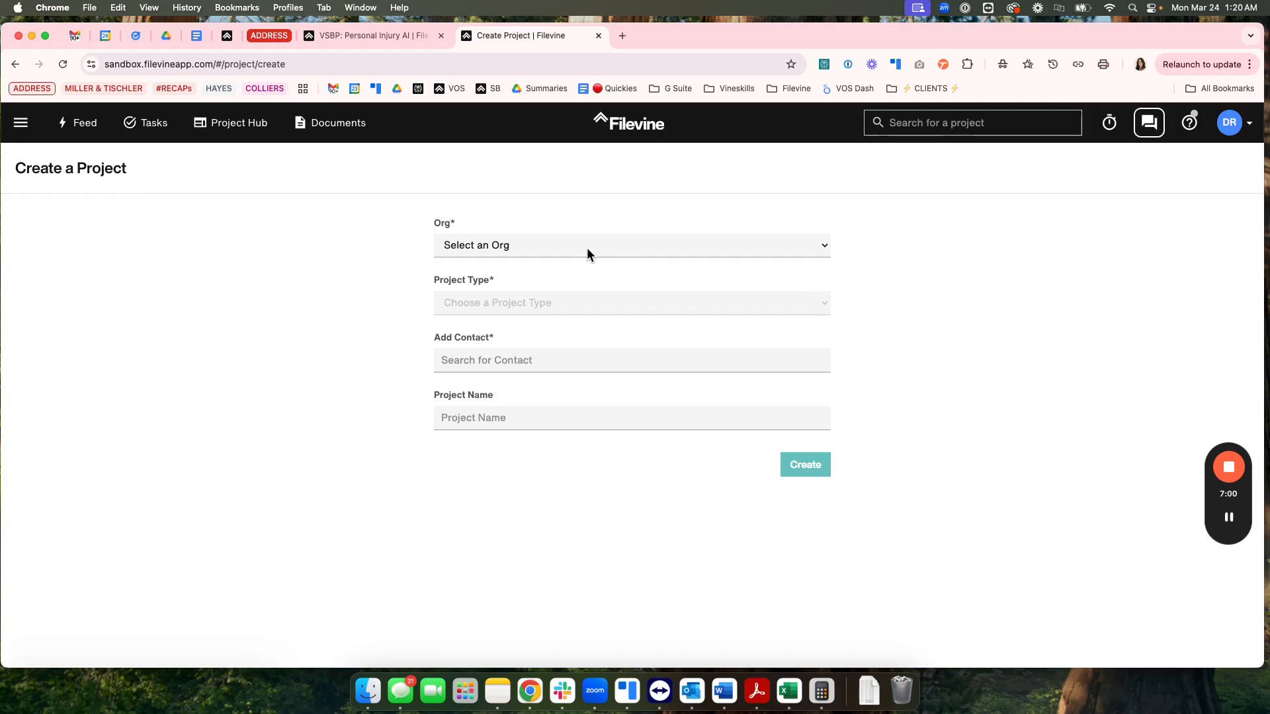
click(589, 251)
click(595, 296)
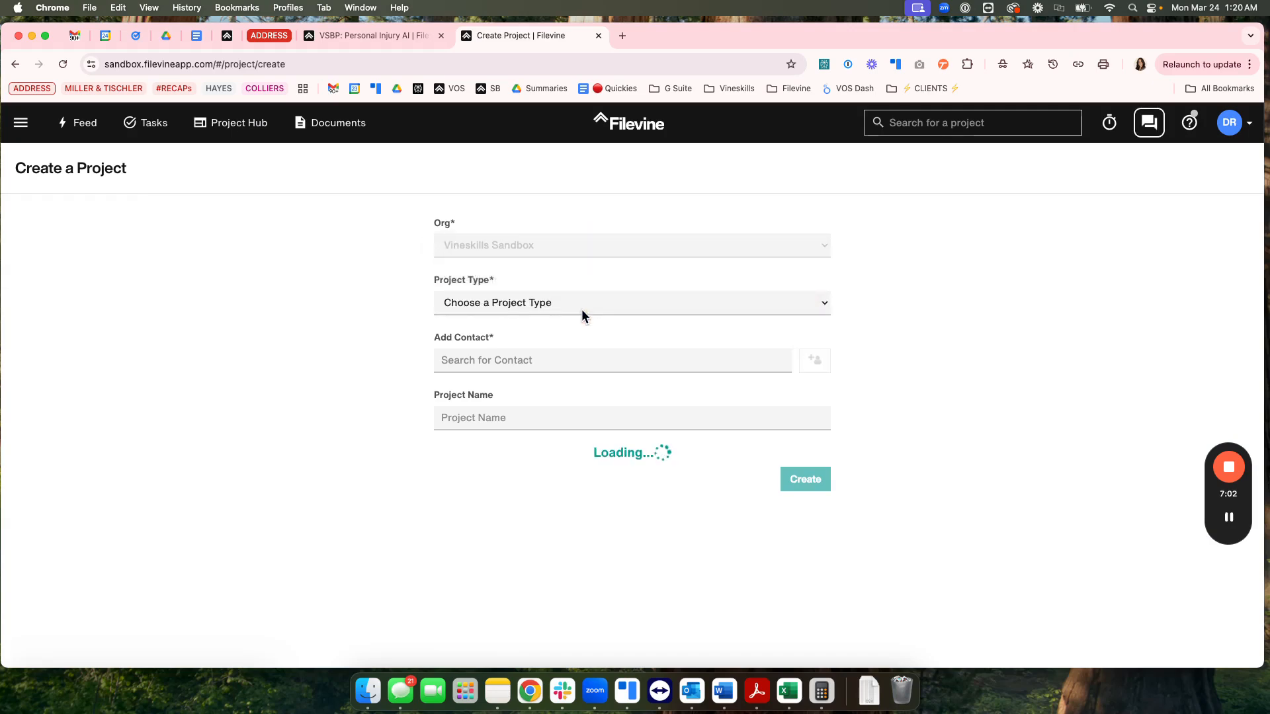
click(581, 307)
scroll(565, 552, down, 15)
scroll(563, 556, up, 10)
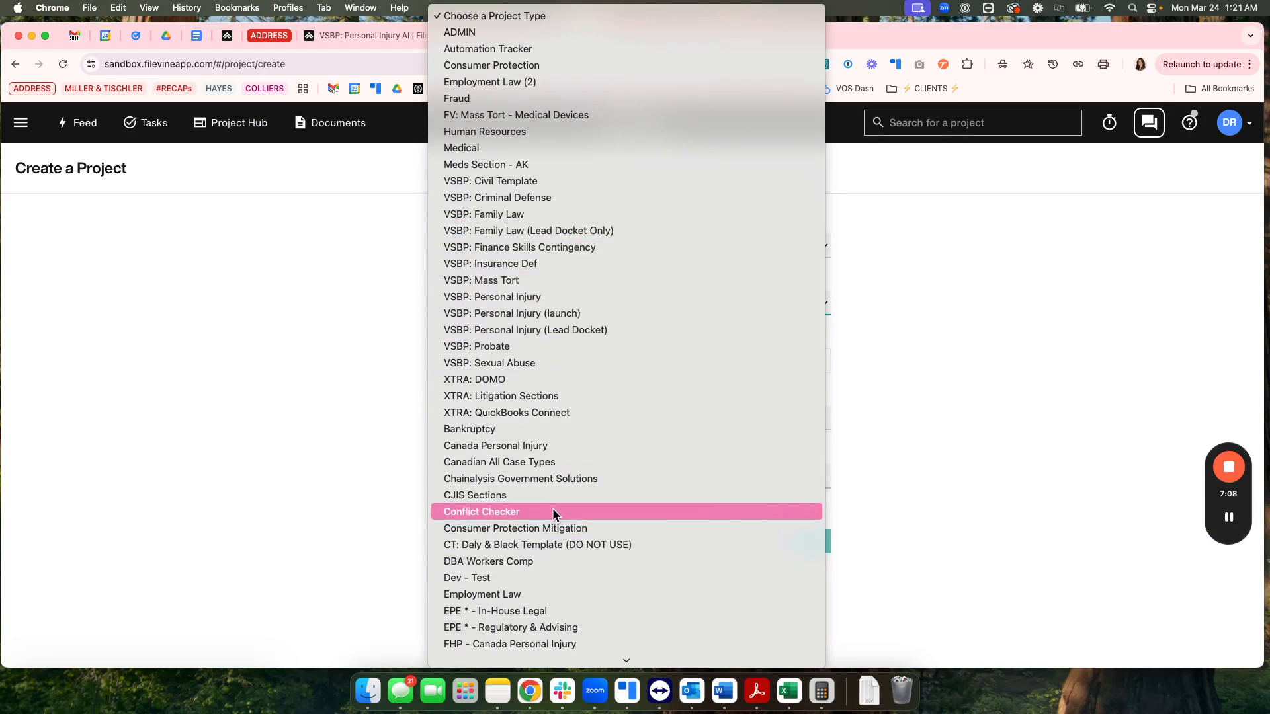
scroll(549, 508, down, 20)
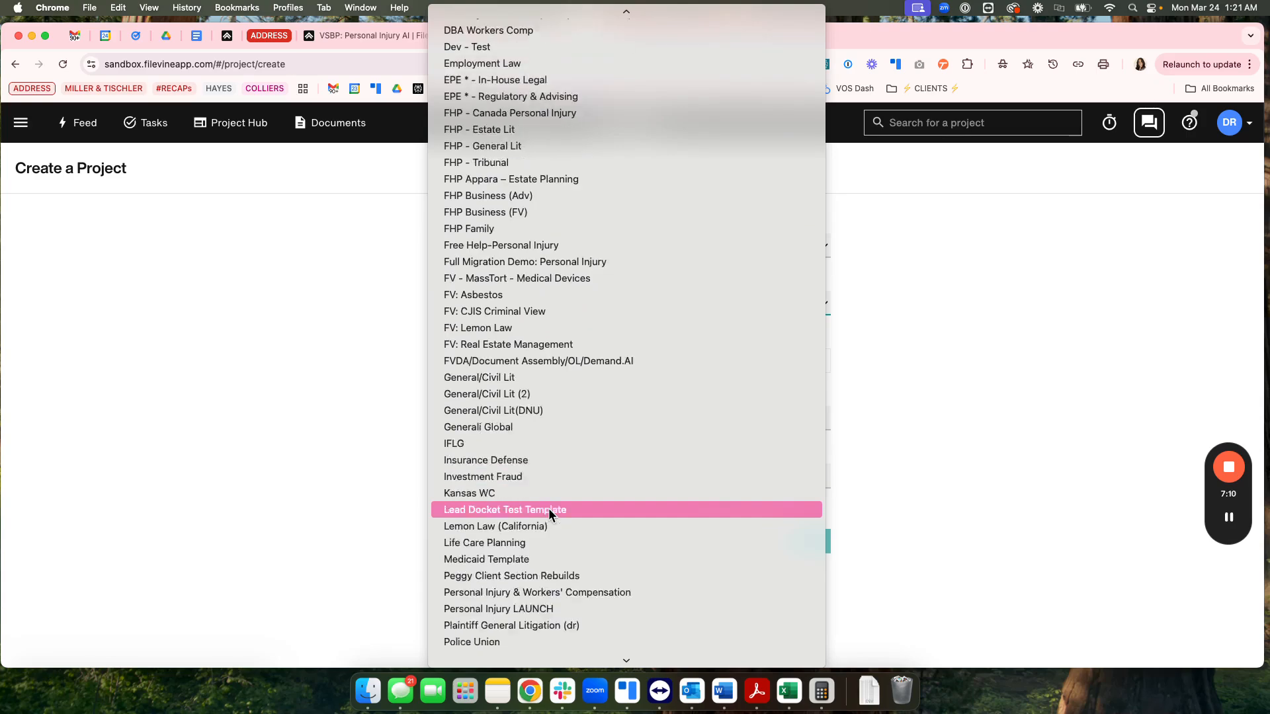
scroll(549, 508, up, 3)
scroll(549, 508, down, 3)
click(561, 490)
- Search for a client by full name and assign an existing client contact to the new project
click(479, 361)
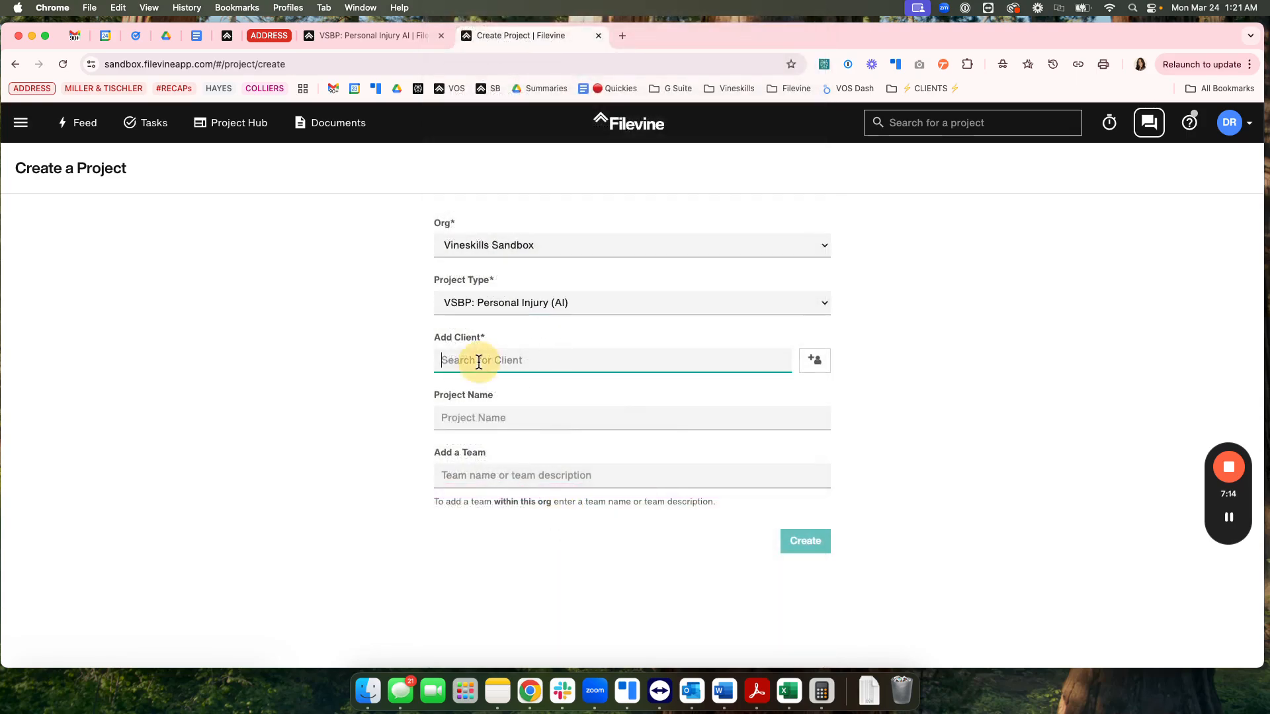
text(Janis Joplin)
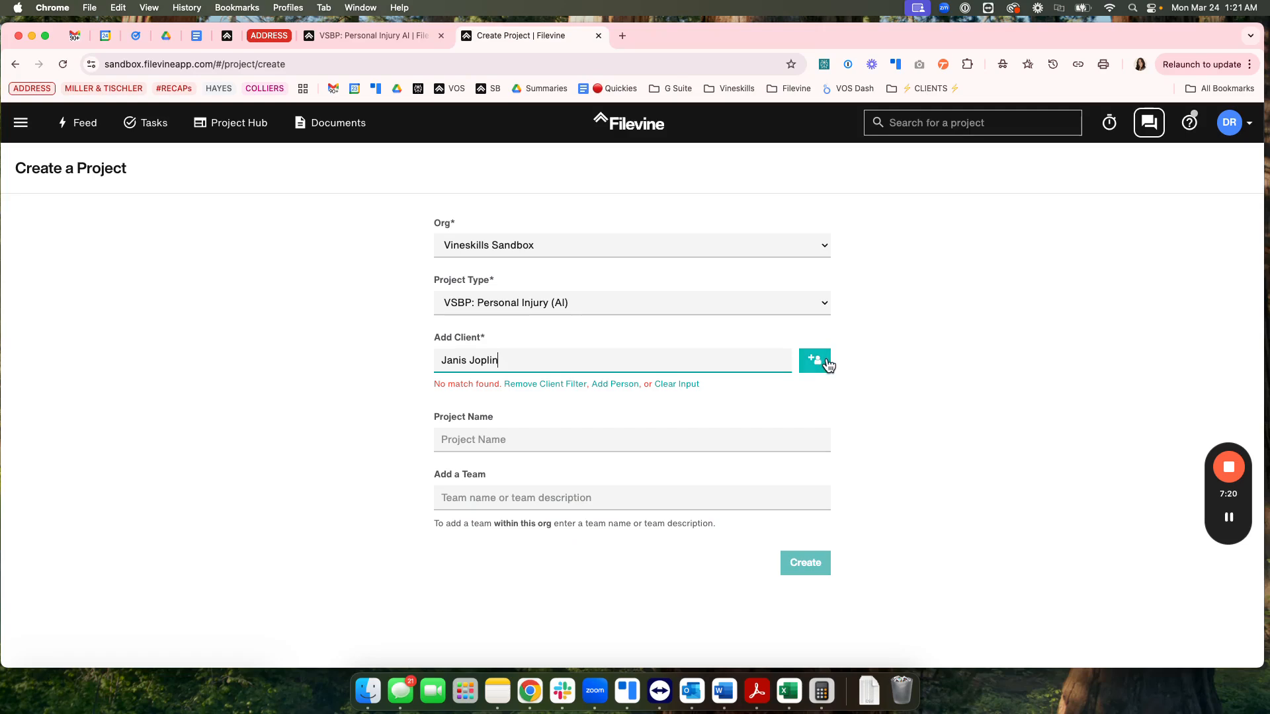
key(super+a)
text(Penny Lane)
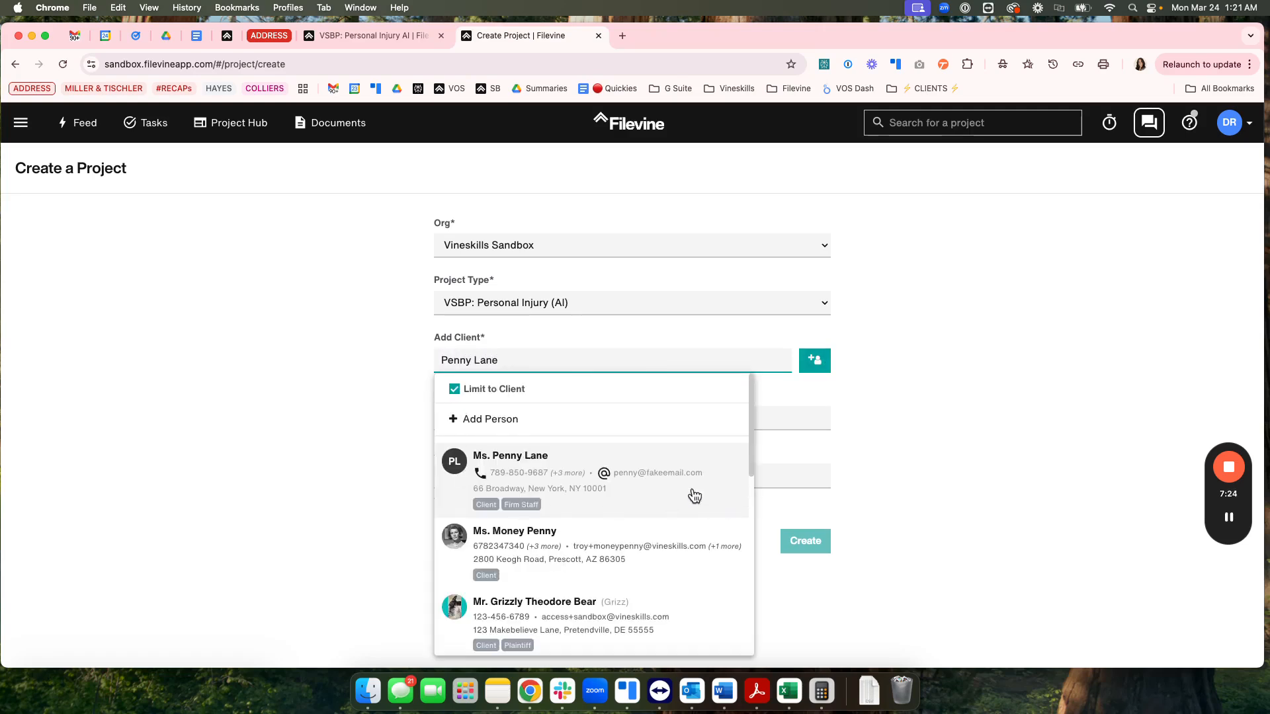
click(714, 491)
- Name the project with the client's full name followed by "|| Test Project" and create it
click(633, 462)
text(Penny Lane)
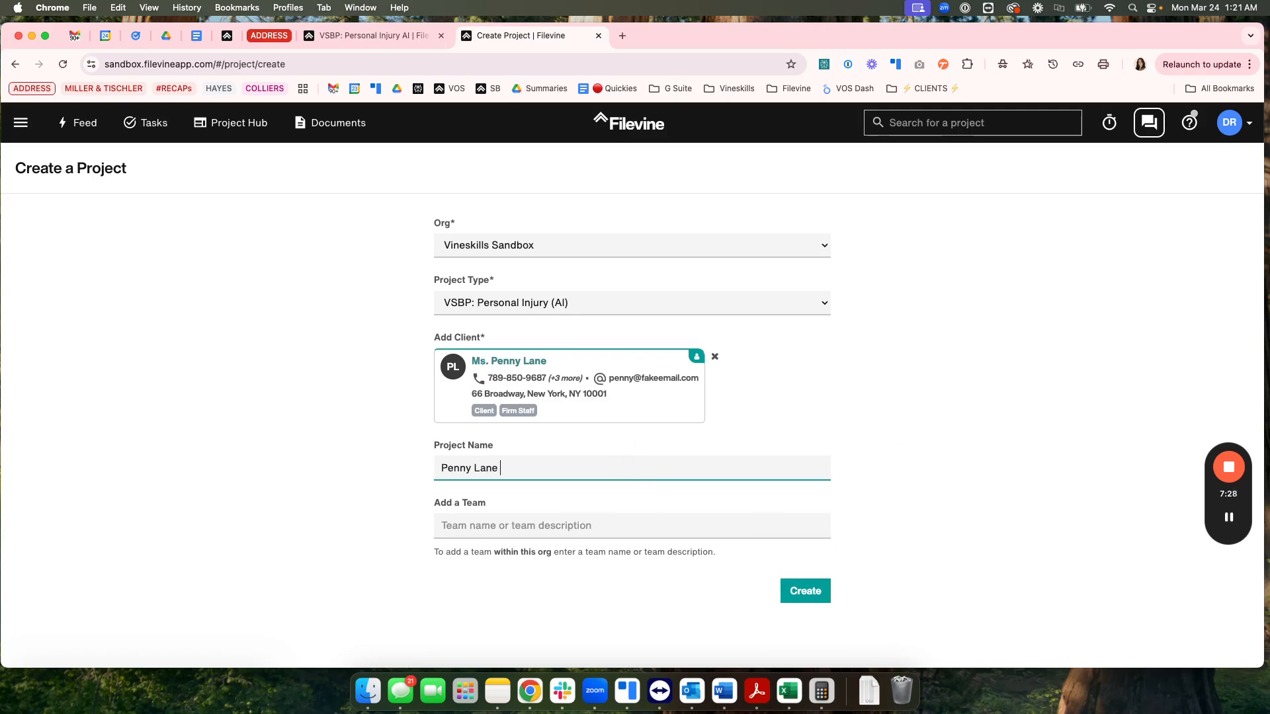
text( || Test Proj)
click(808, 594)
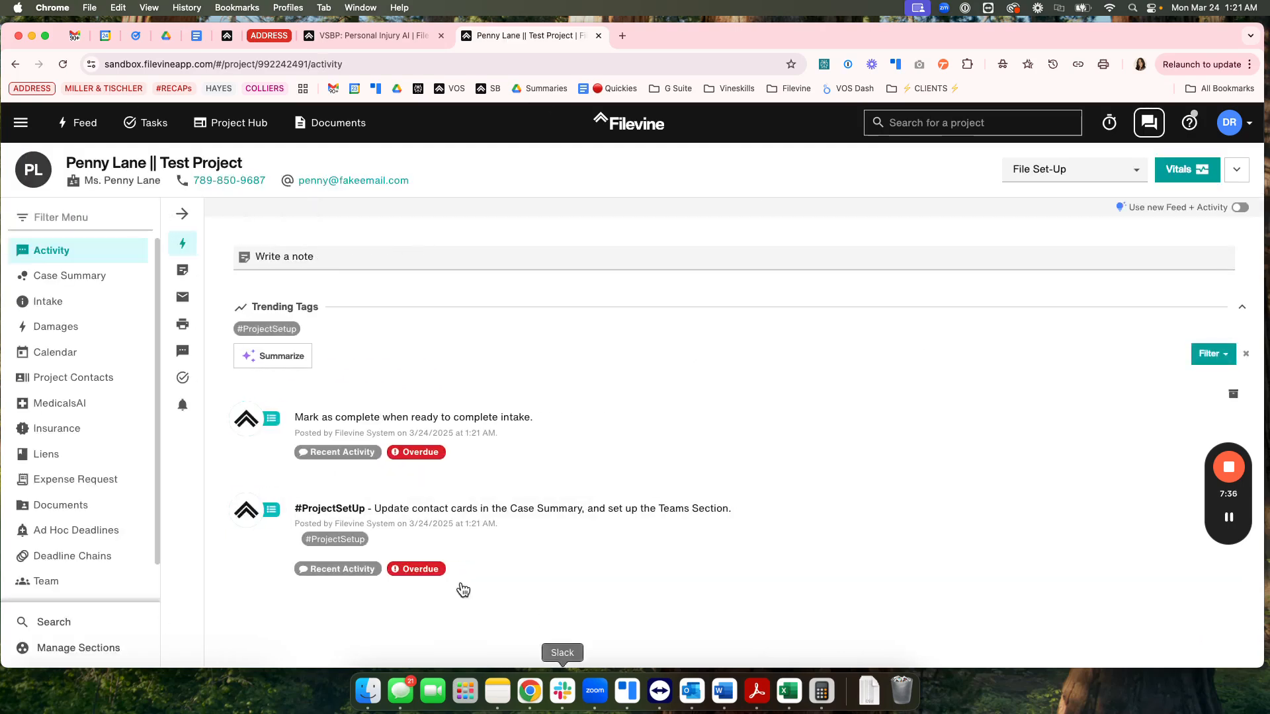
- Examine the new project's document folders, including the Discovery subfolders and the actions available on the root folder
click(68, 513)
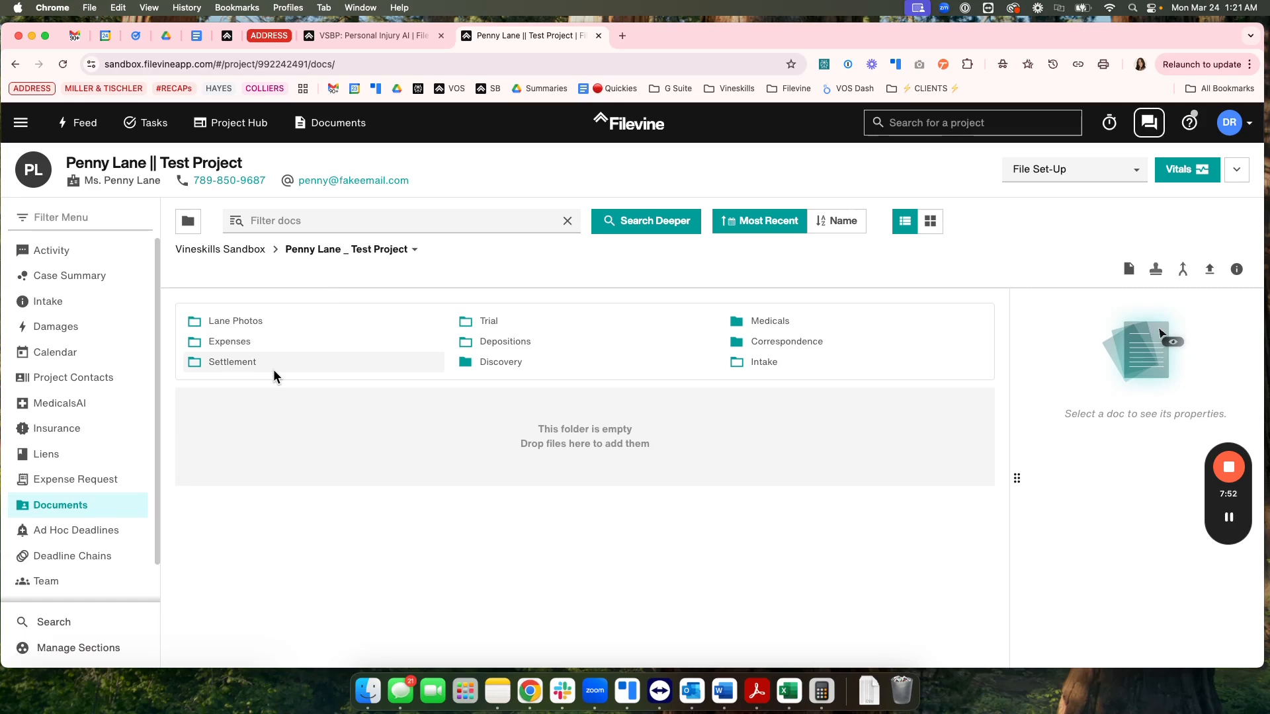
click(491, 362)
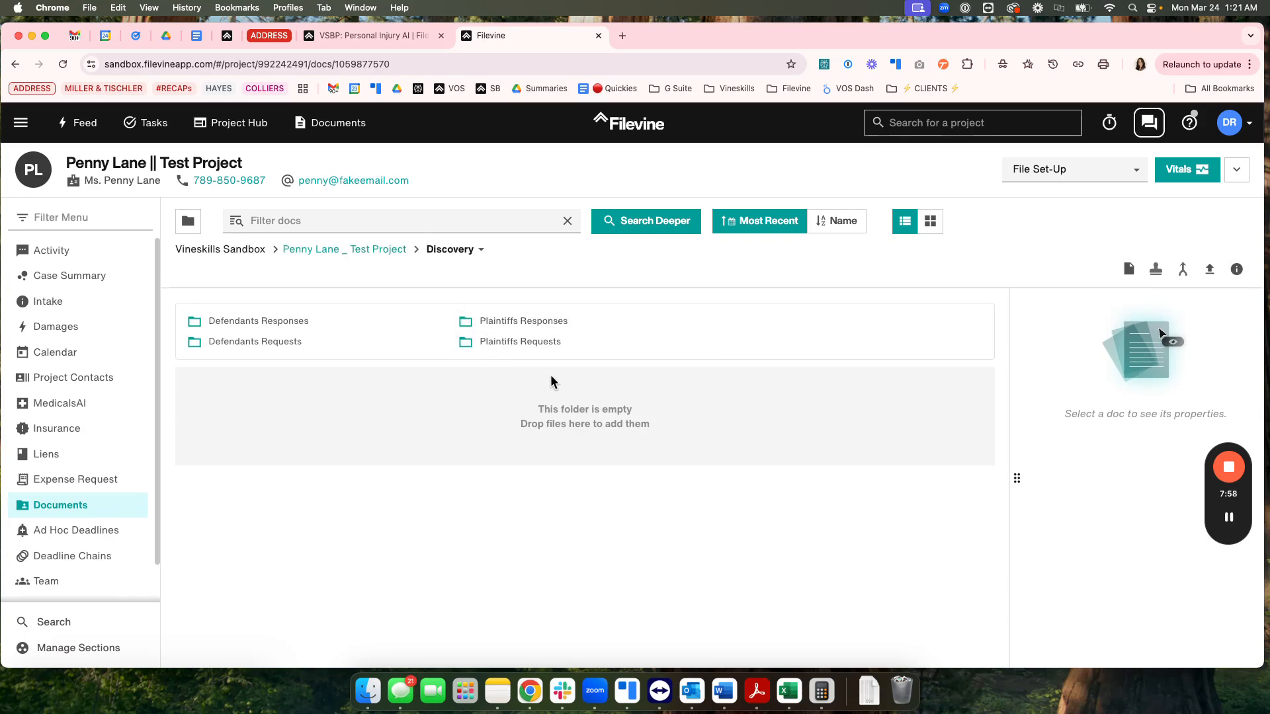
click(368, 254)
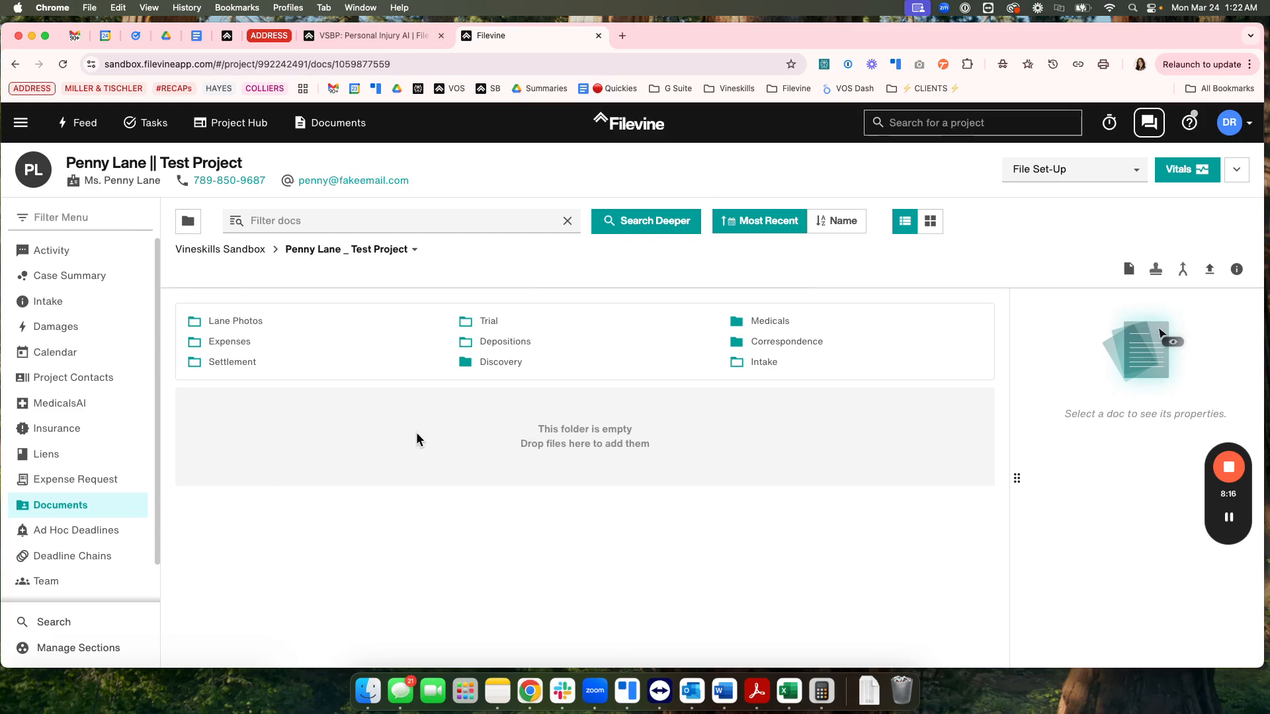
click(396, 36)
click(491, 35)
click(415, 251)
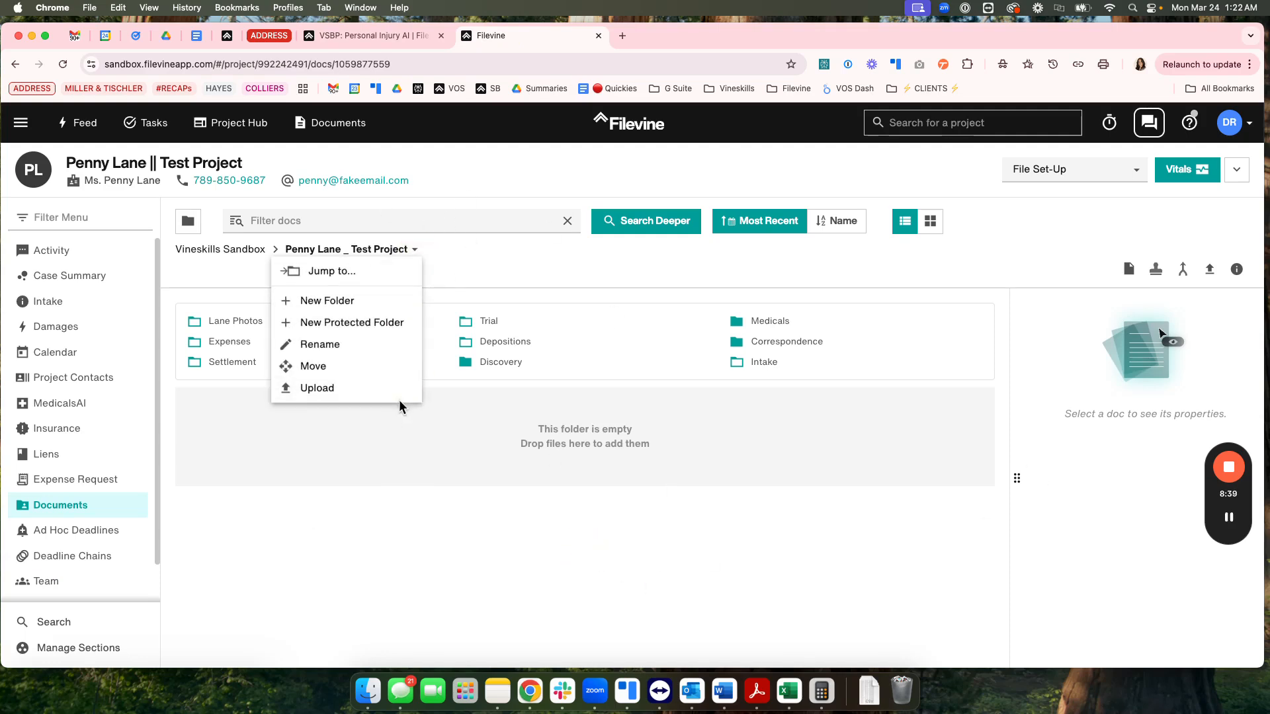
- Create a new folder named Experts inside the project's Depositions folder
click(506, 349)
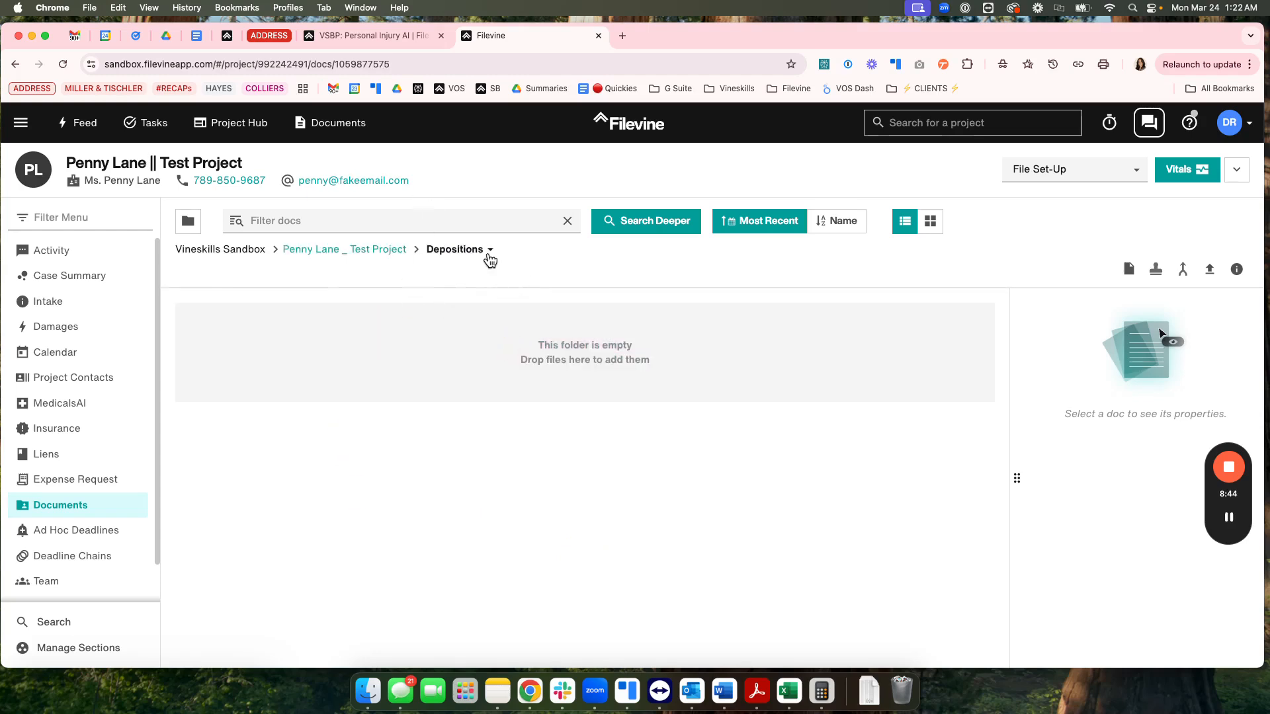
click(491, 252)
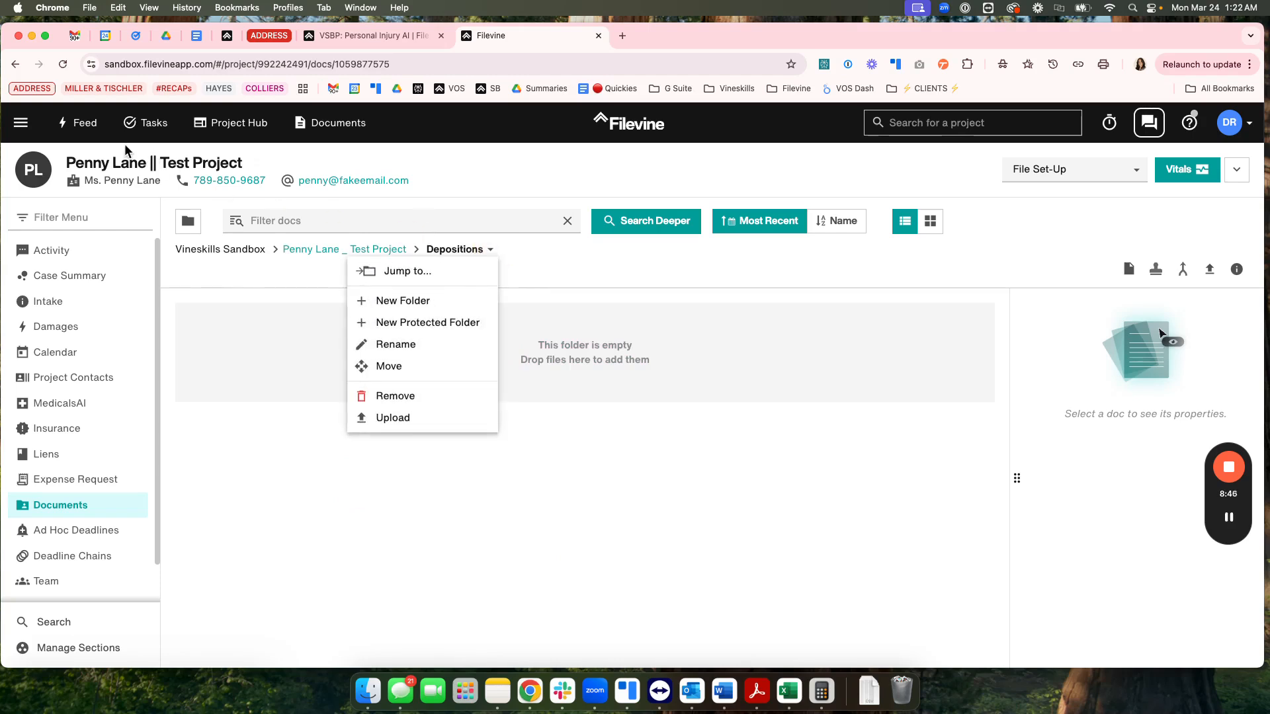
click(459, 306)
text(Experts)
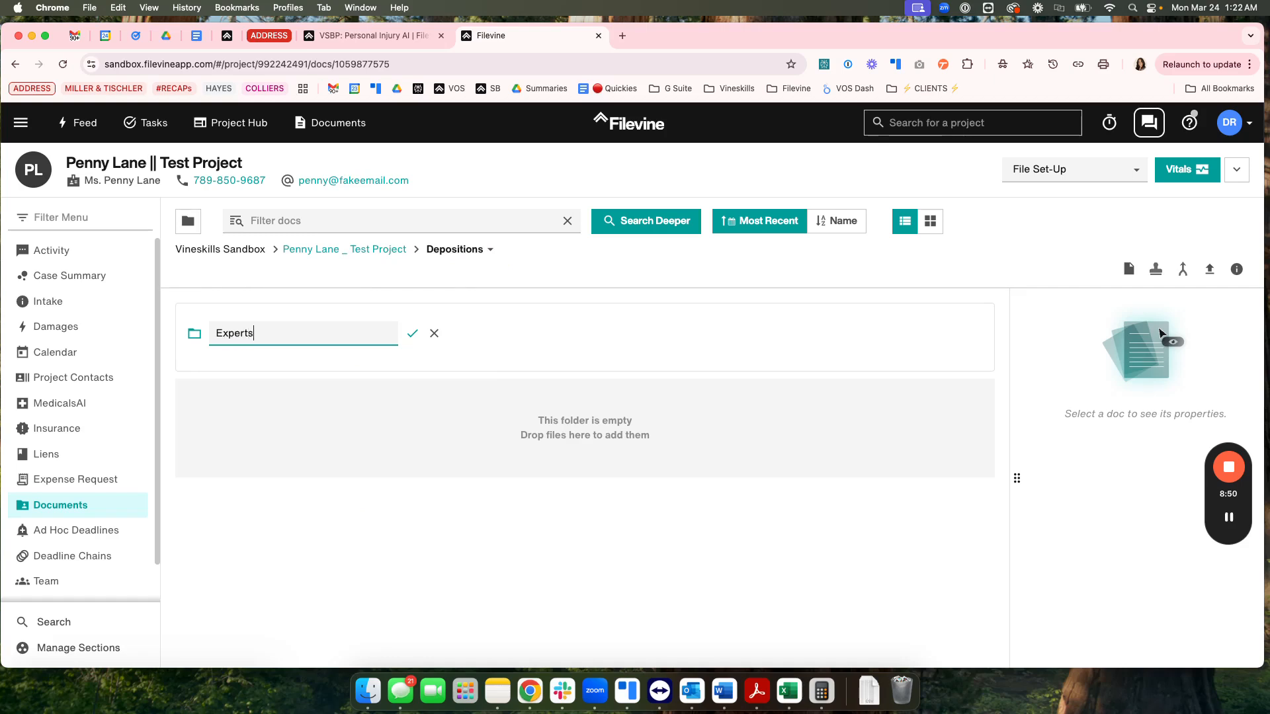
key(Return)
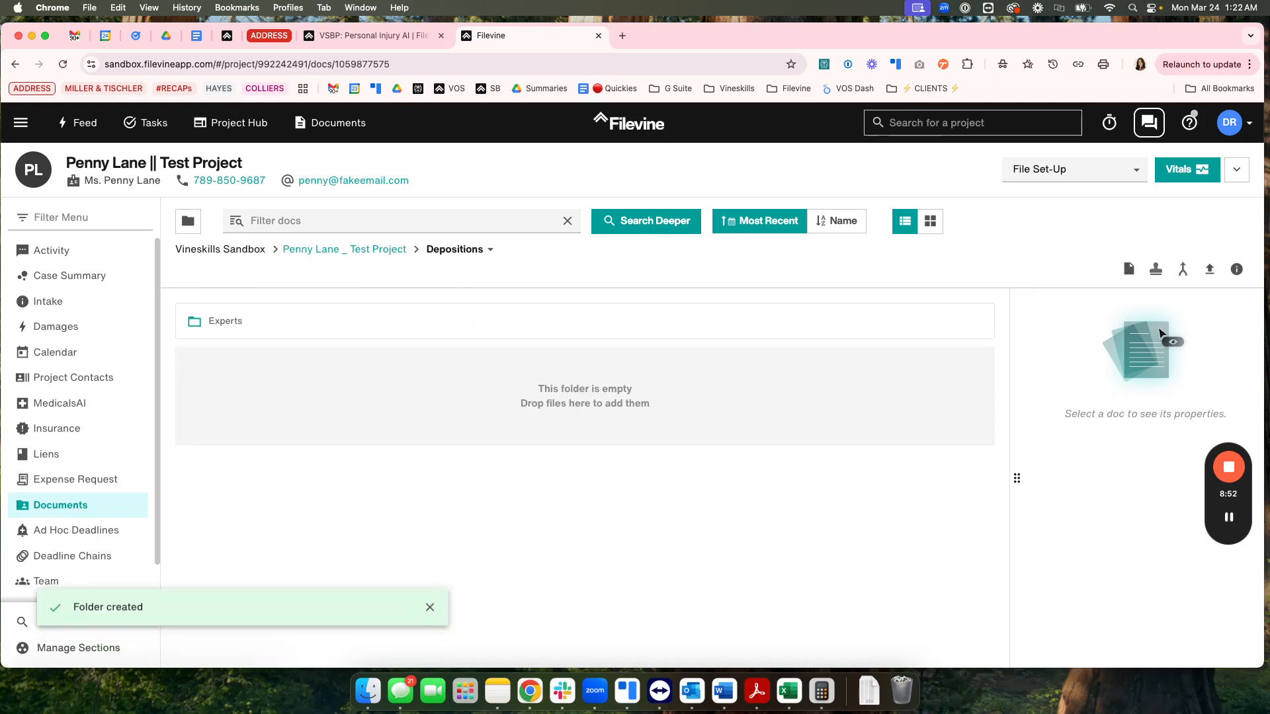
- Create a second folder named Defendants inside Depositions and return to the project's root document folder
click(491, 250)
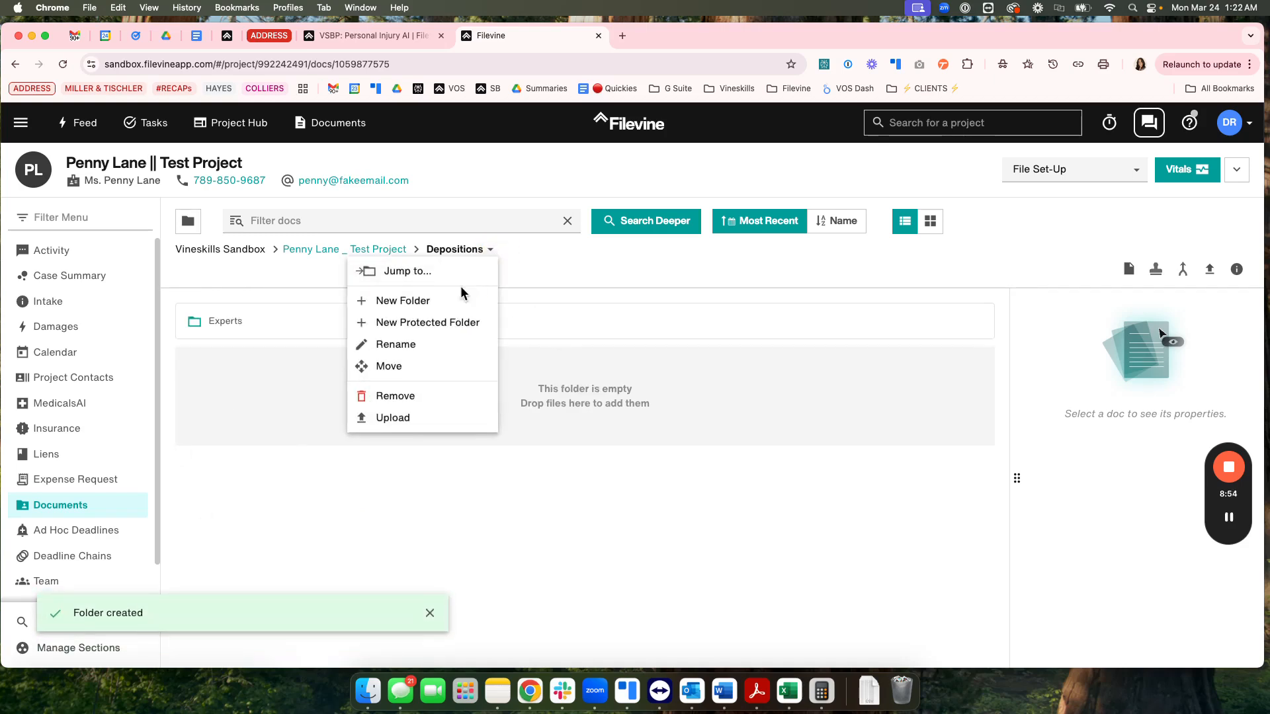
click(410, 309)
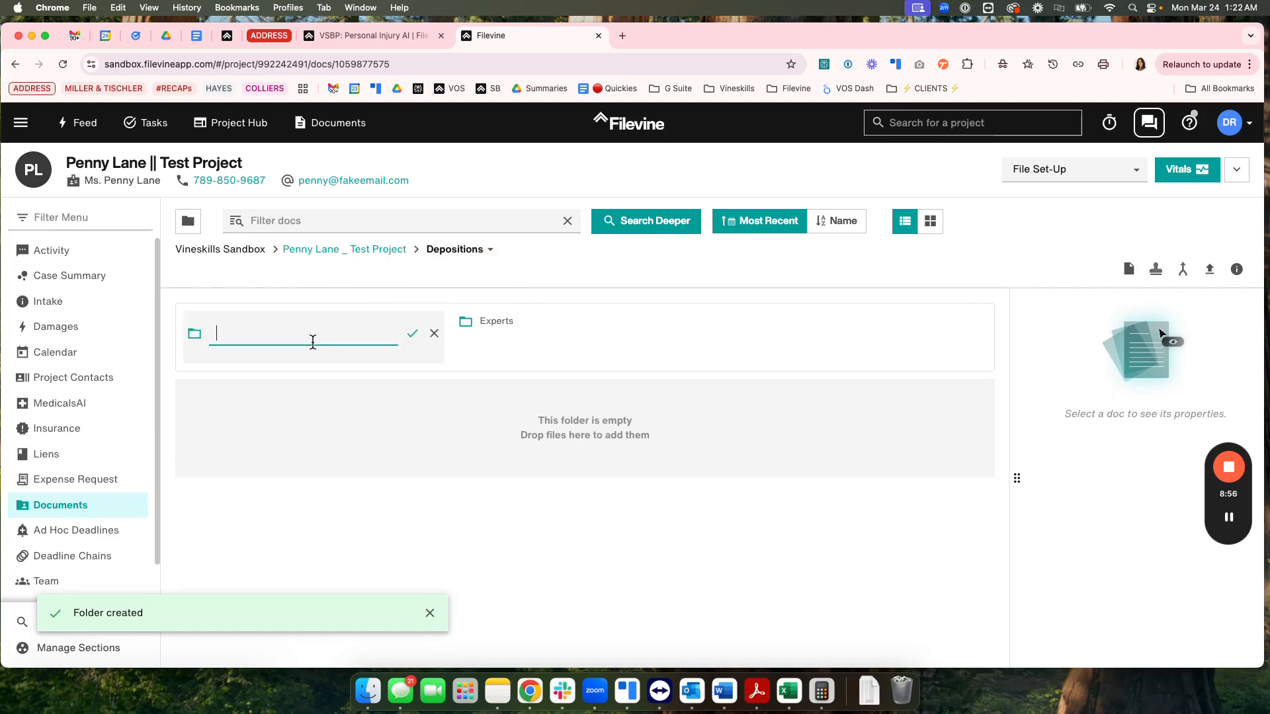
text(Defendants)
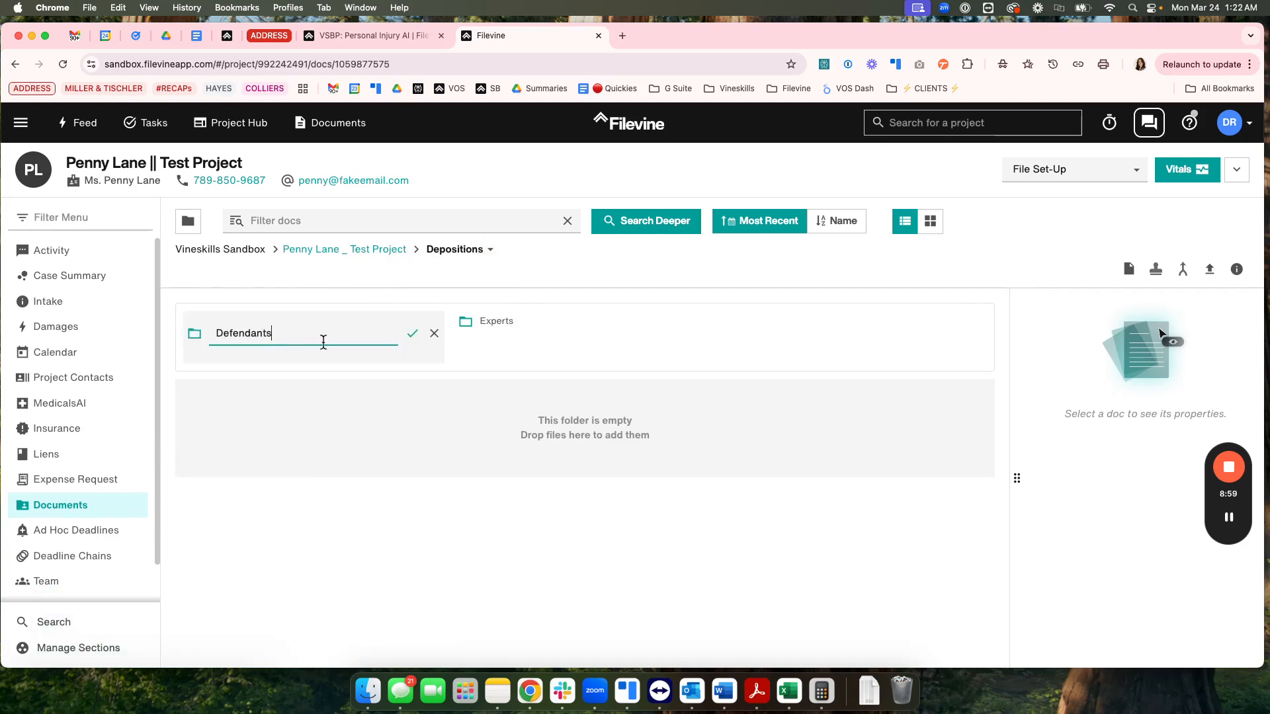
click(414, 334)
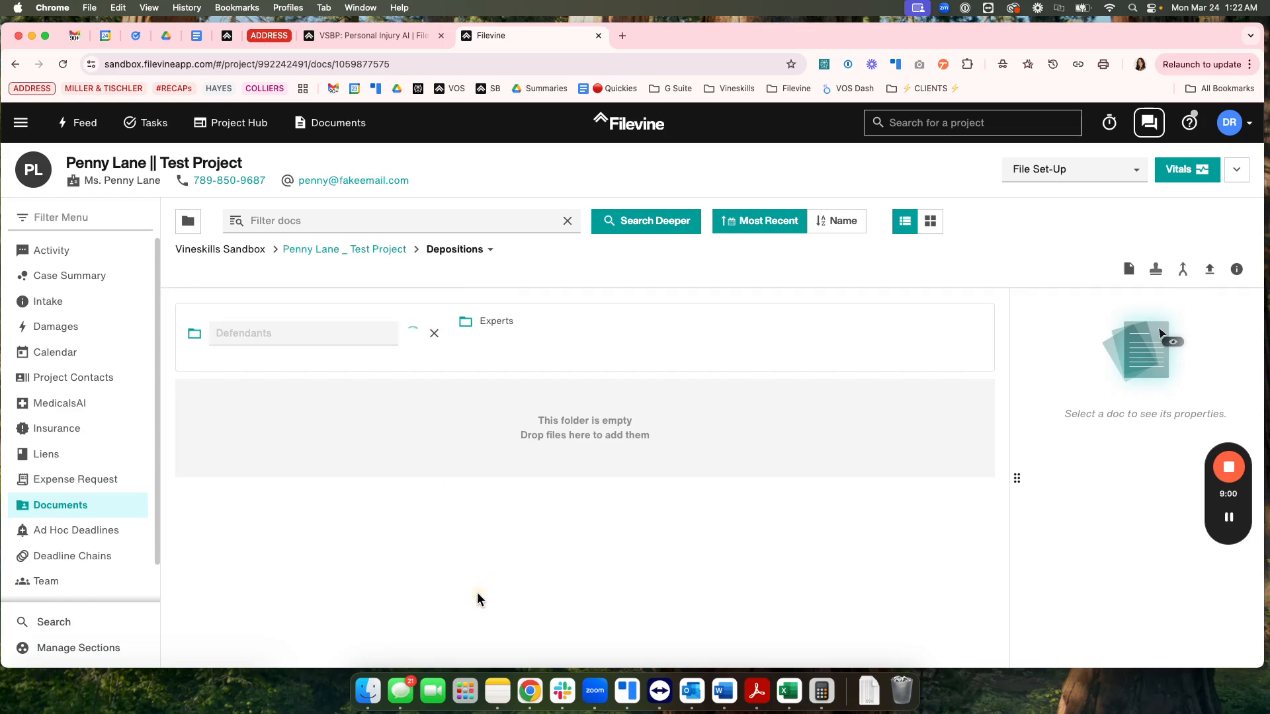
click(383, 254)
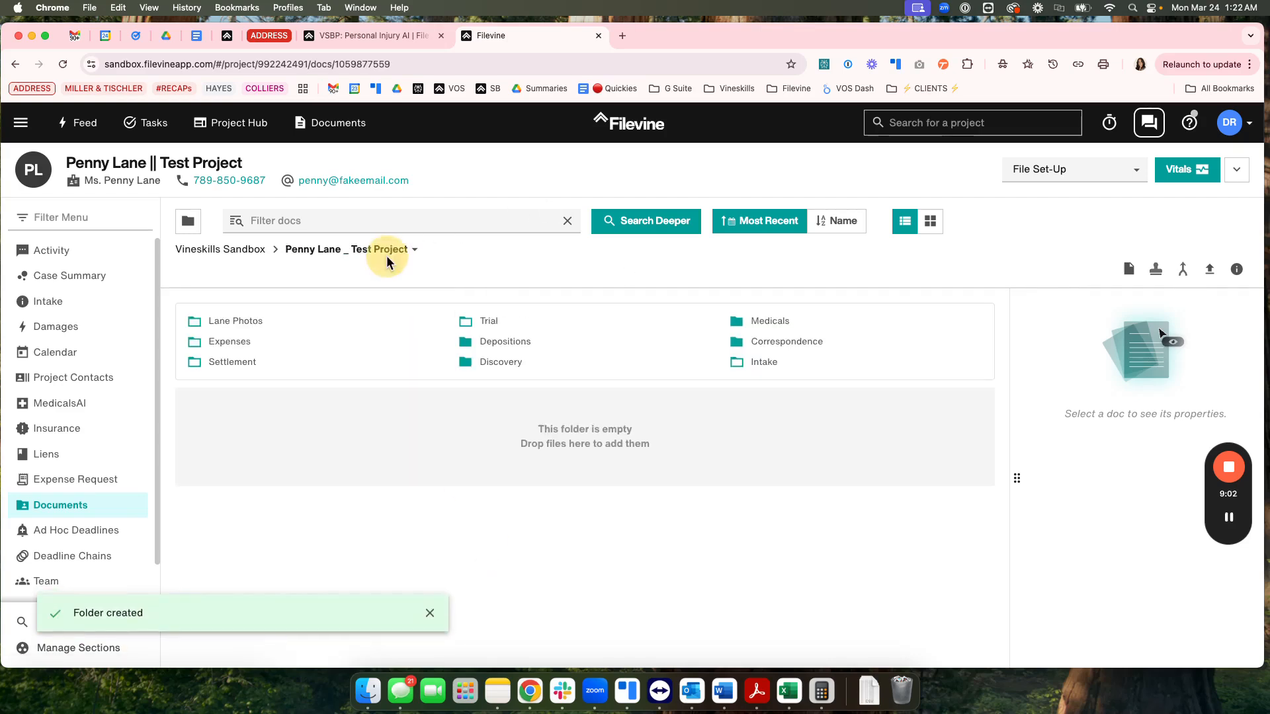